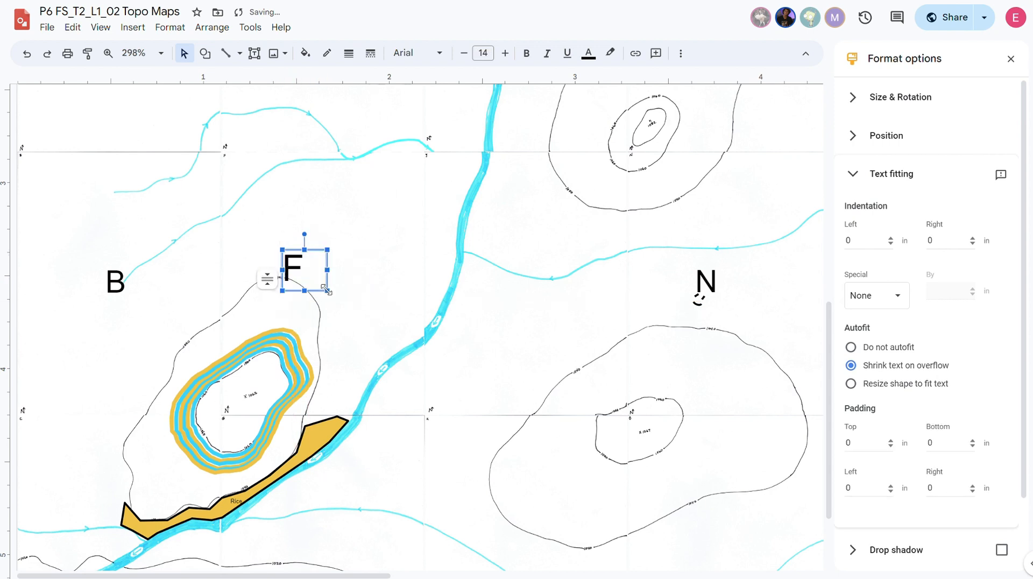
{"action": "left_click", "coordinate": [372, 233]}
{"action": "left_click", "coordinate": [109, 287]}
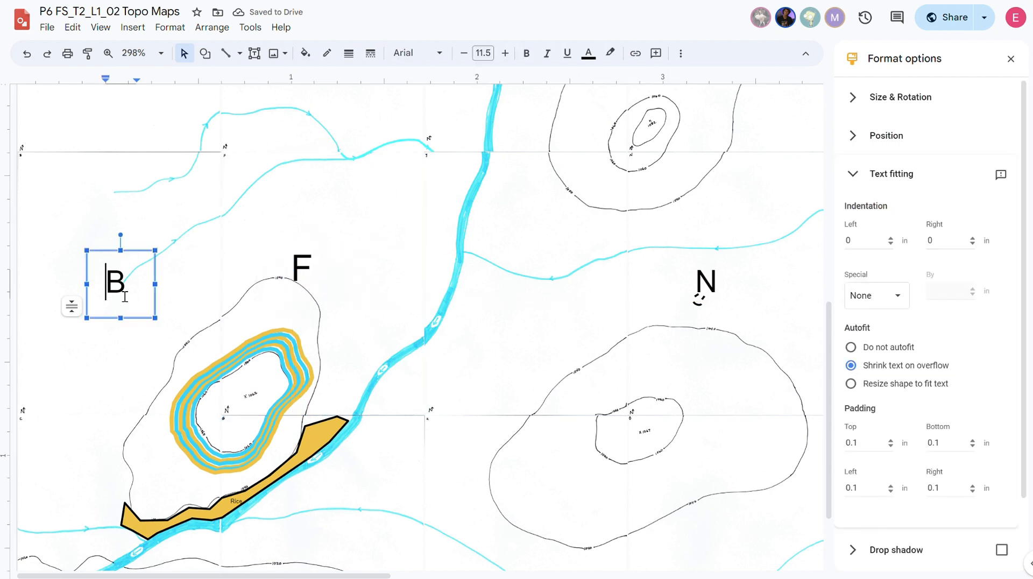
{"action": "left_click", "coordinate": [153, 307]}
{"action": "key", "text": "ctrl+v"}
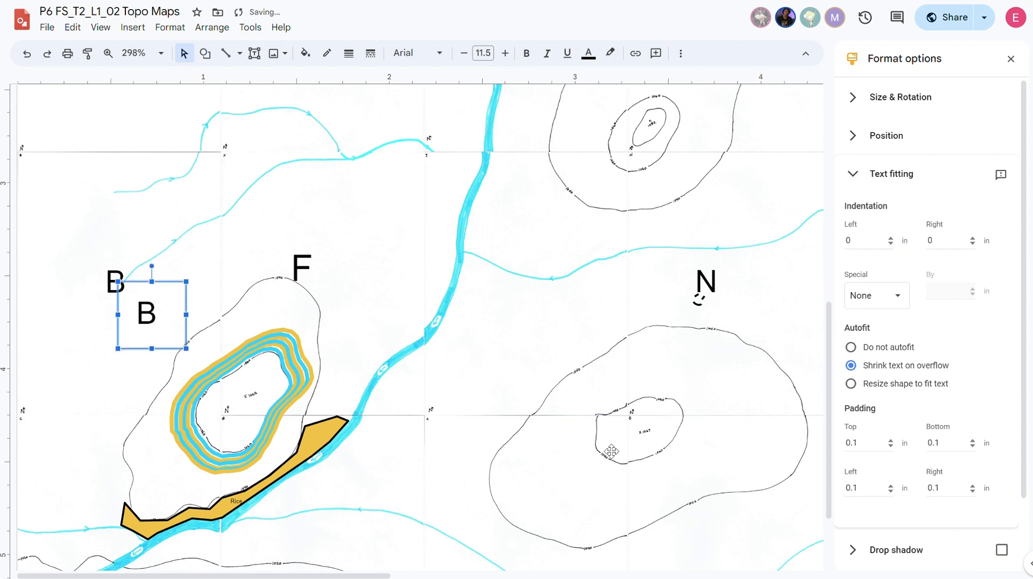
{"action": "key", "text": "Delete"}
- Select the striped terraces, the rice field and its Rice label, leaving out the plot image and letters B and F, and copy them
{"action": "left_click", "coordinate": [1012, 58]}
{"action": "left_click", "coordinate": [385, 338]}
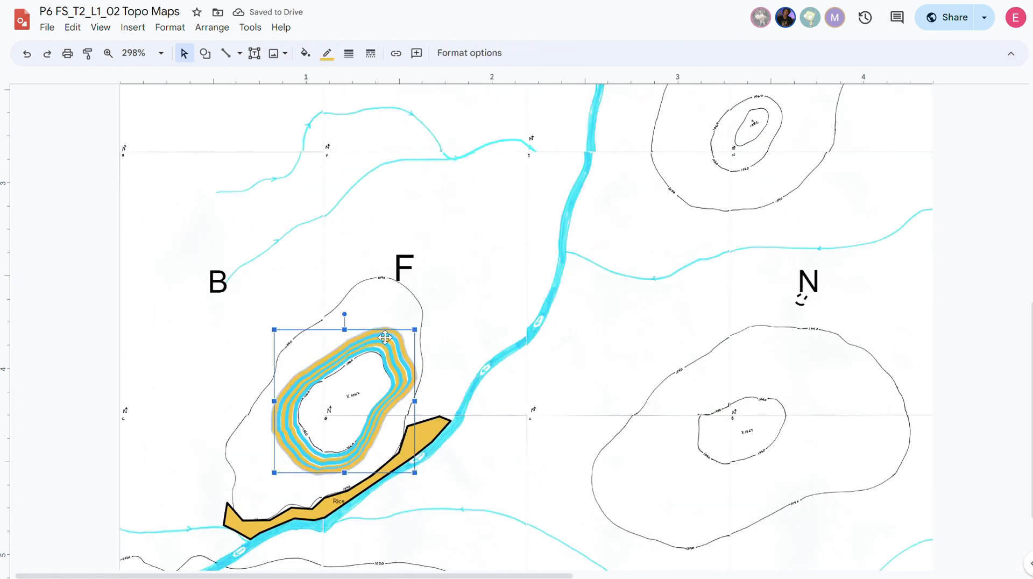
{"action": "left_click_drag", "start_coordinate": [69, 273], "coordinate": [485, 543]}
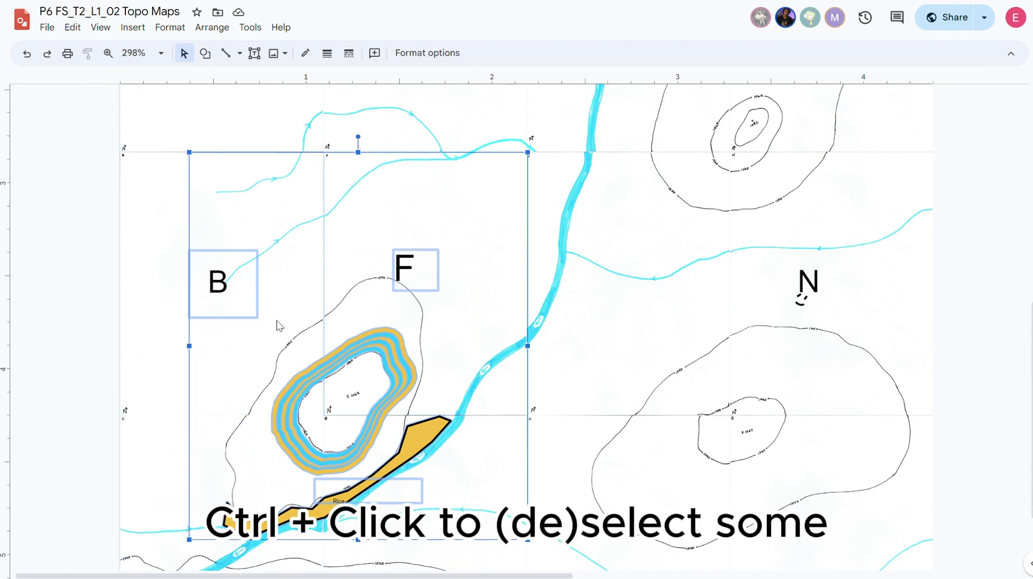
{"action": "left_click", "coordinate": [442, 202], "text": "ctrl"}
{"action": "left_click", "coordinate": [413, 267], "text": "ctrl"}
{"action": "left_click", "coordinate": [220, 297], "text": "ctrl"}
{"action": "scroll", "coordinate": [381, 492], "scroll_direction": "up", "scroll_amount": 8}
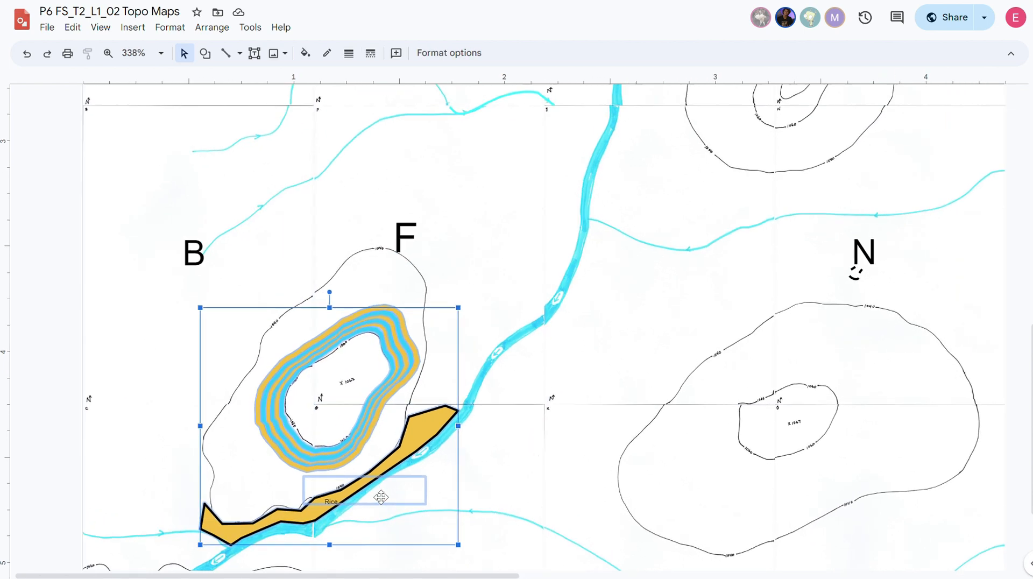
{"action": "key", "text": "ctrl+c"}
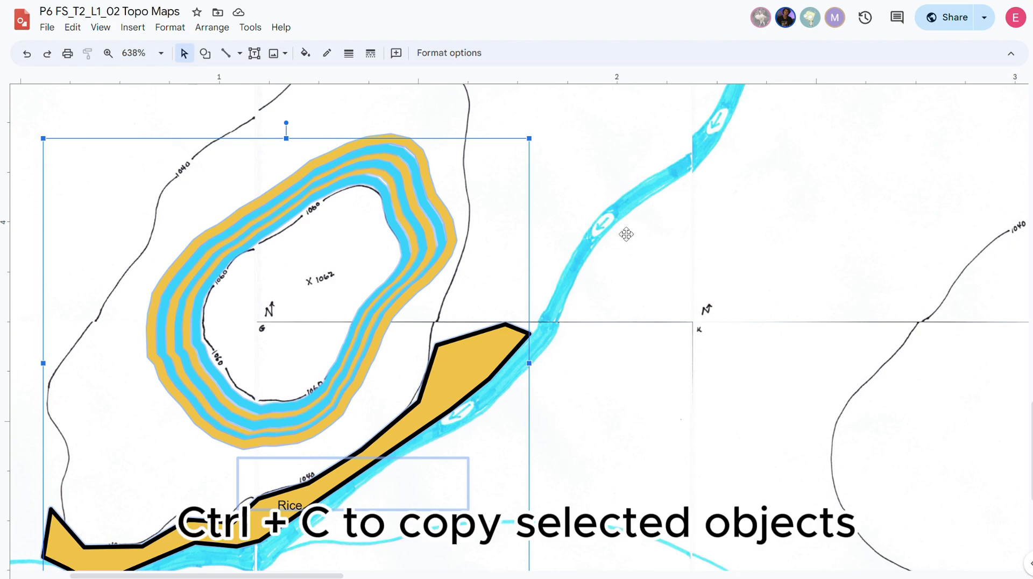
- Make a copy of the drawing named "Your Name P6 FS_T2_L1_02 Topo Maps"
{"action": "scroll", "coordinate": [623, 231], "scroll_direction": "down", "scroll_amount": 8}
{"action": "left_click", "coordinate": [47, 27]}
{"action": "mouse_move", "coordinate": [62, 50]}
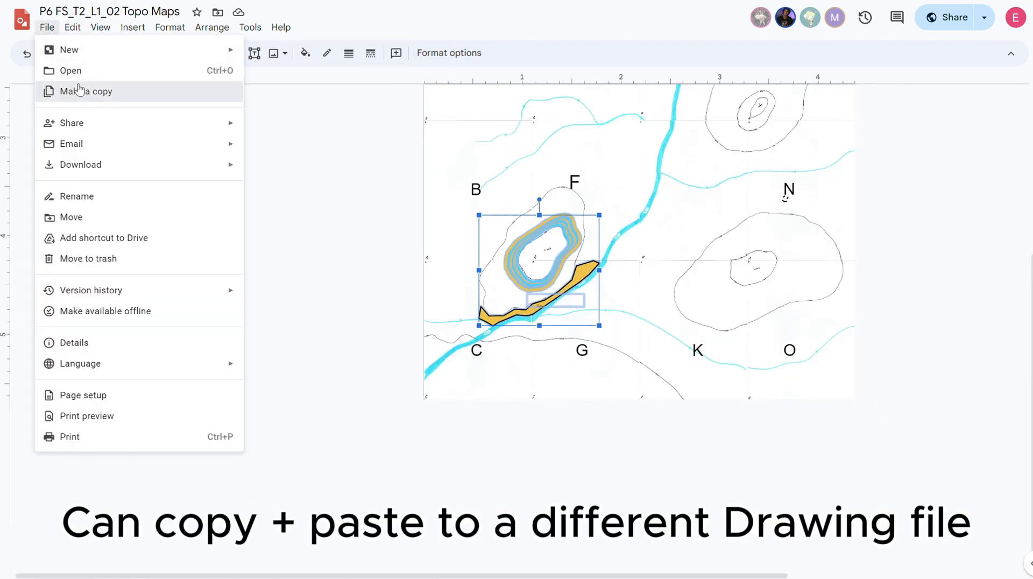
{"action": "left_click", "coordinate": [75, 91]}
{"action": "key", "text": "ctrl+shift+Right"}
{"action": "key", "text": "ctrl+shift+Right"}
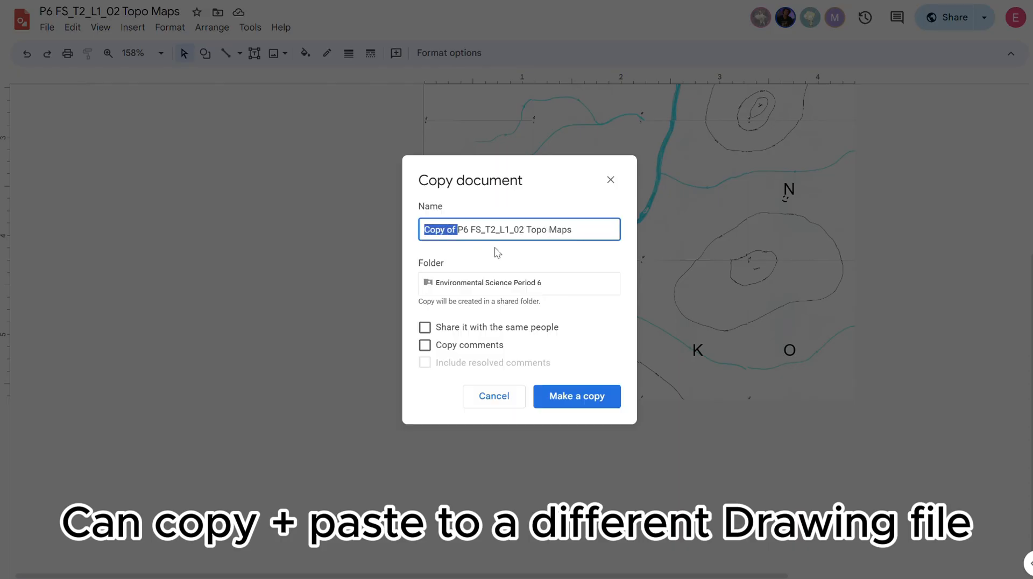
{"action": "type", "text": "Your Name"}
{"action": "left_click", "coordinate": [576, 396]}
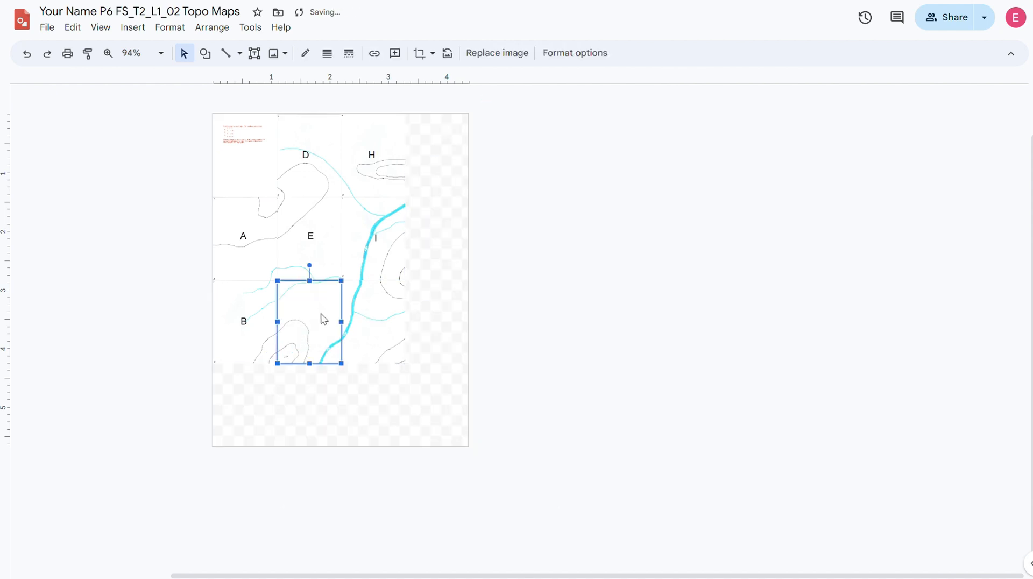
- Send the plot image between letter B and the river to the back and select the F label underneath it
{"action": "scroll", "coordinate": [323, 319], "scroll_direction": "up", "scroll_amount": 7}
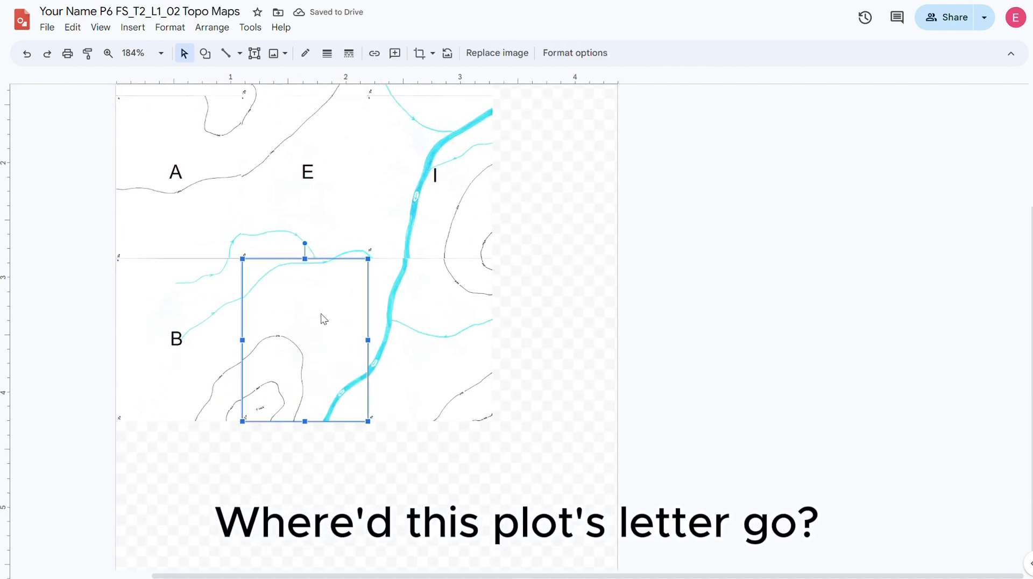
{"action": "scroll", "coordinate": [322, 319], "scroll_direction": "up", "scroll_amount": 2}
{"action": "left_click", "coordinate": [318, 266]}
{"action": "left_click", "coordinate": [331, 241]}
{"action": "left_click", "coordinate": [324, 452]}
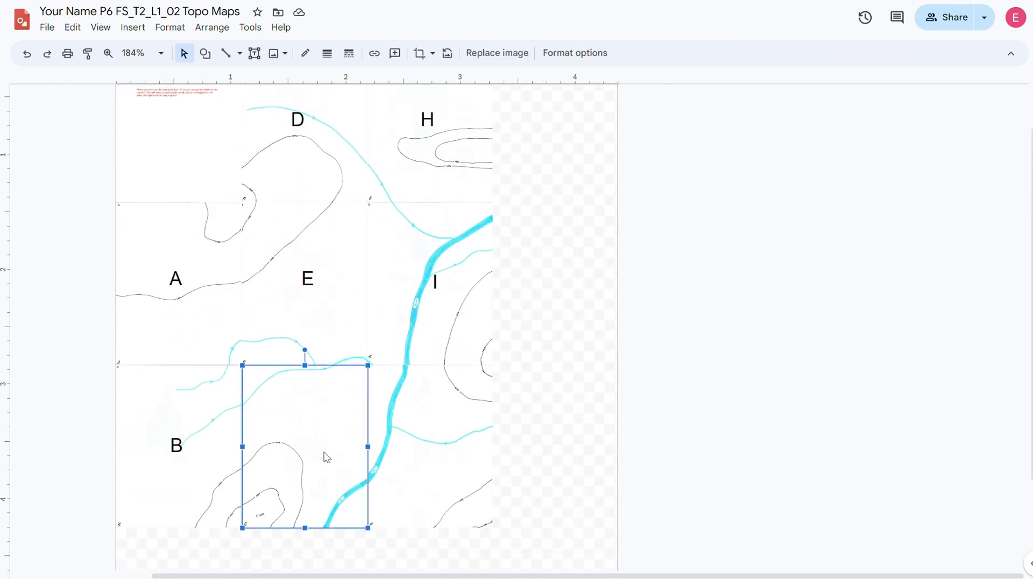
{"action": "key", "text": "ctrl+shift+Down"}
{"action": "left_click", "coordinate": [309, 432]}
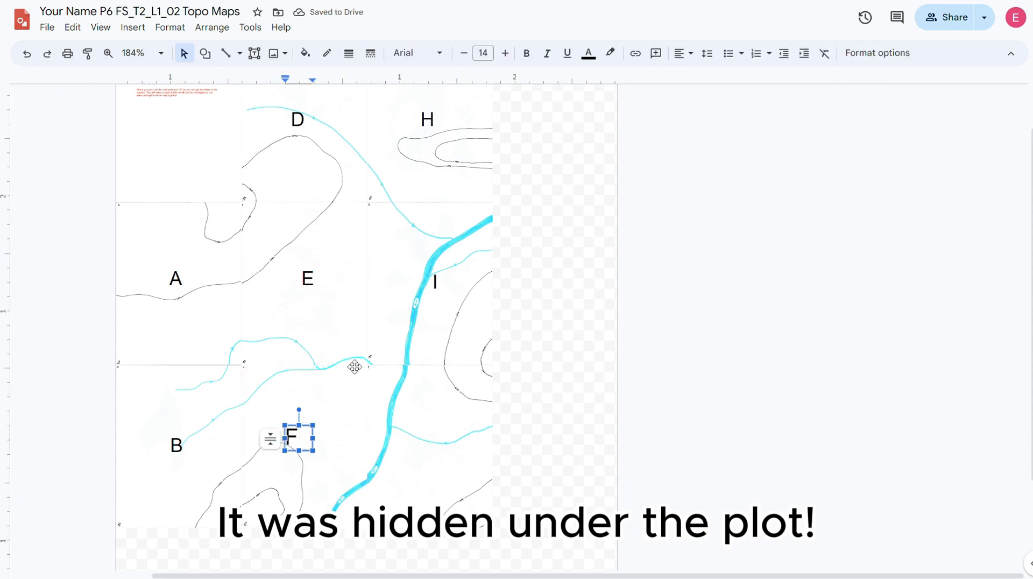
- Bring the short stream segment that joins the wide river forward in the layer order
{"action": "left_click", "coordinate": [349, 359]}
{"action": "key", "text": "ctrl+Up"}
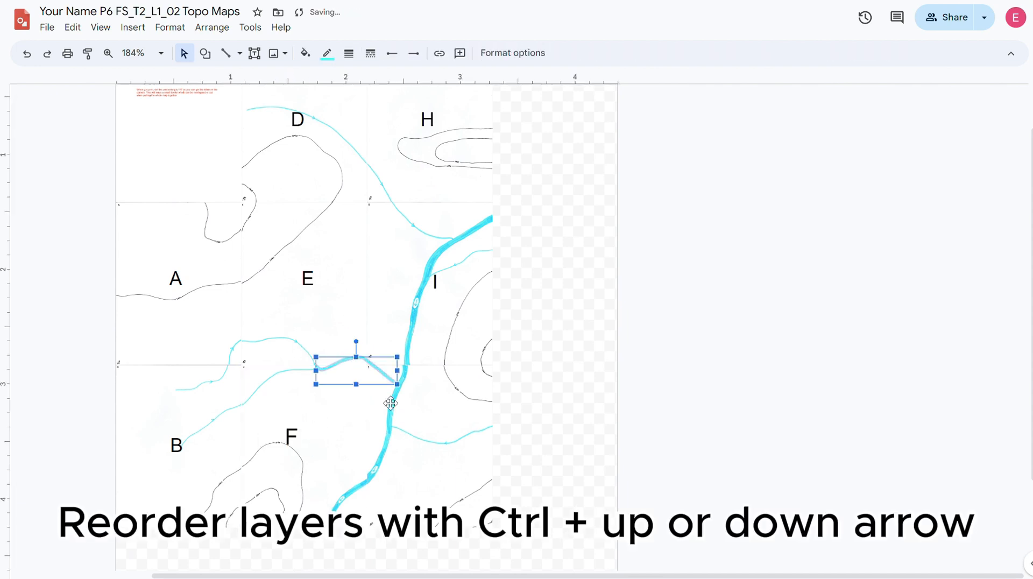
{"action": "left_click", "coordinate": [549, 360]}
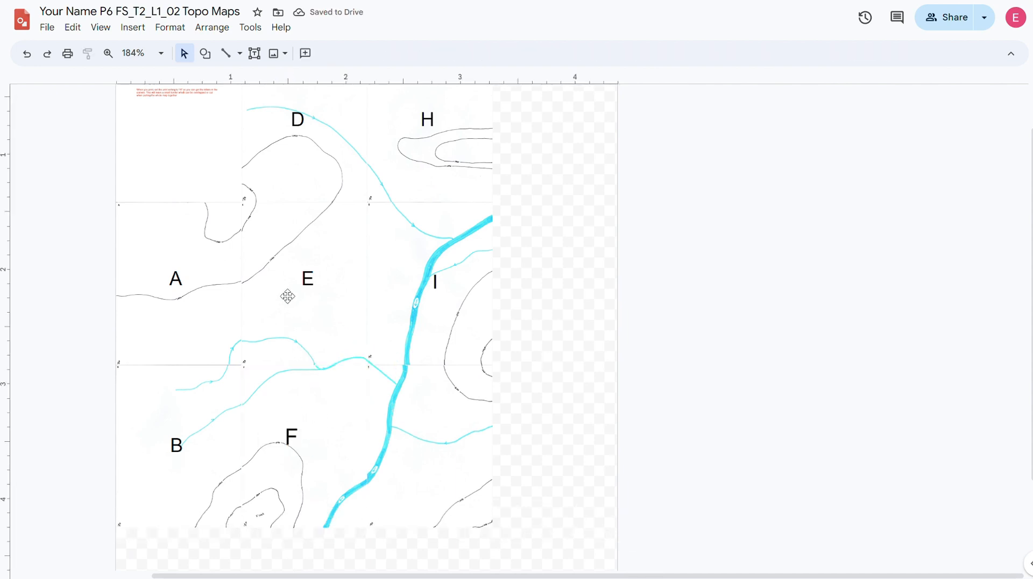
- Try to move the plot image with the letter E slightly upward
{"action": "scroll", "coordinate": [288, 296], "scroll_direction": "up", "scroll_amount": 3}
{"action": "left_click", "coordinate": [278, 280]}
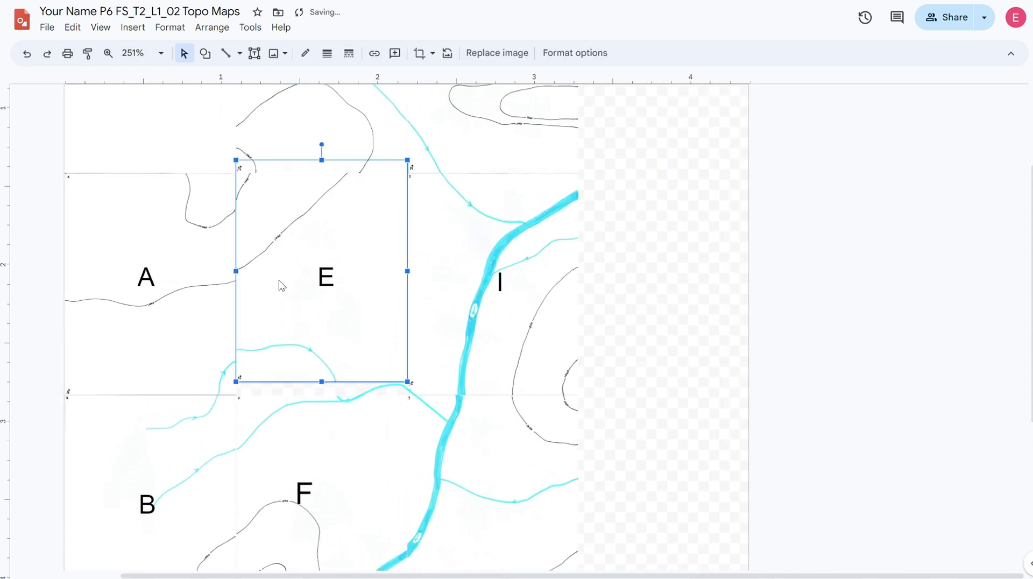
{"action": "left_click", "coordinate": [590, 292]}
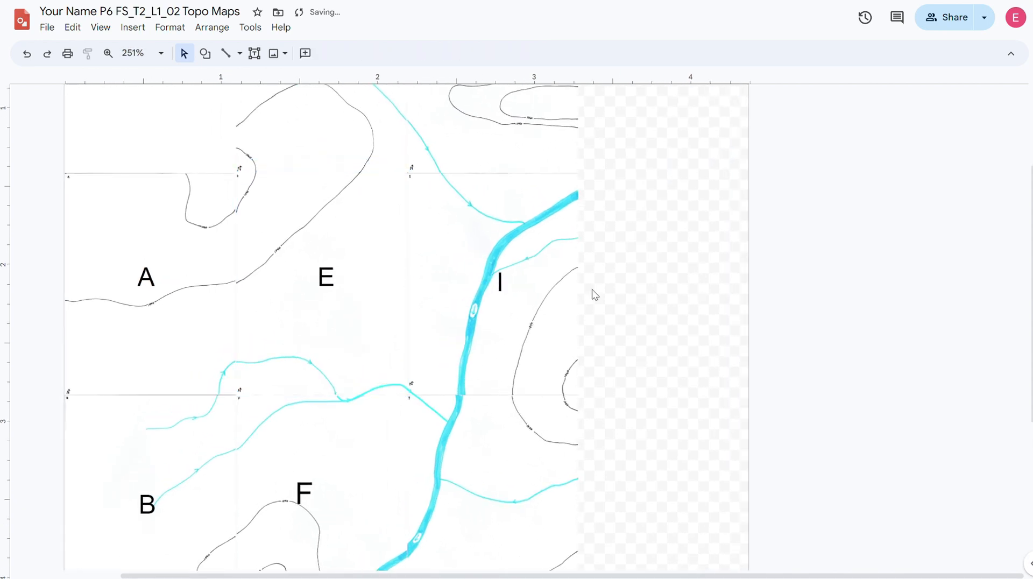
- Draw a road with the Curve tool along the east bank of the wide river, ending at the edge of plot I
{"action": "scroll", "coordinate": [280, 336], "scroll_direction": "up", "scroll_amount": 3}
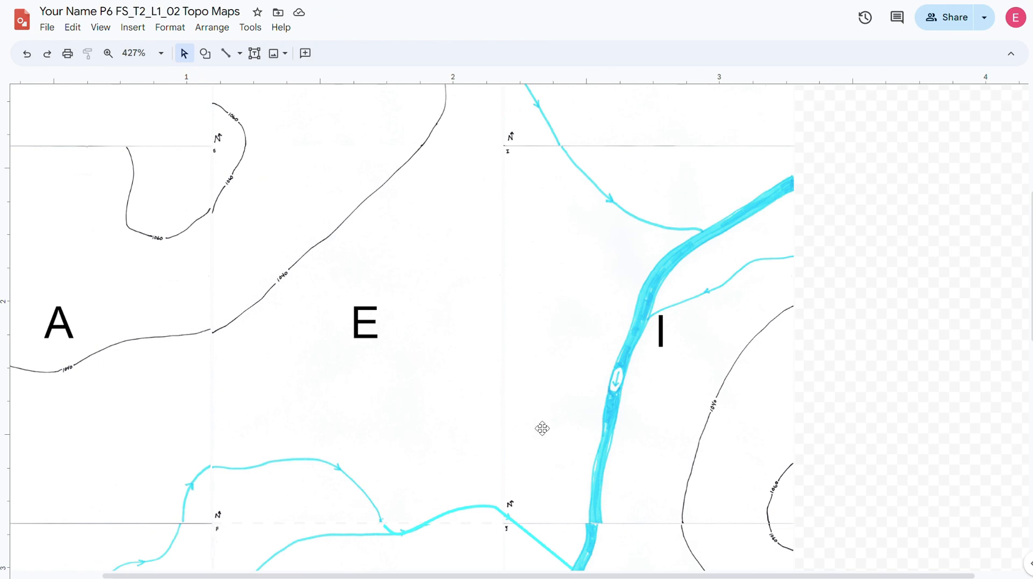
{"action": "scroll", "coordinate": [542, 429], "scroll_direction": "down", "scroll_amount": 2}
{"action": "left_click", "coordinate": [239, 53]}
{"action": "left_click", "coordinate": [245, 77]}
{"action": "left_click", "coordinate": [239, 53]}
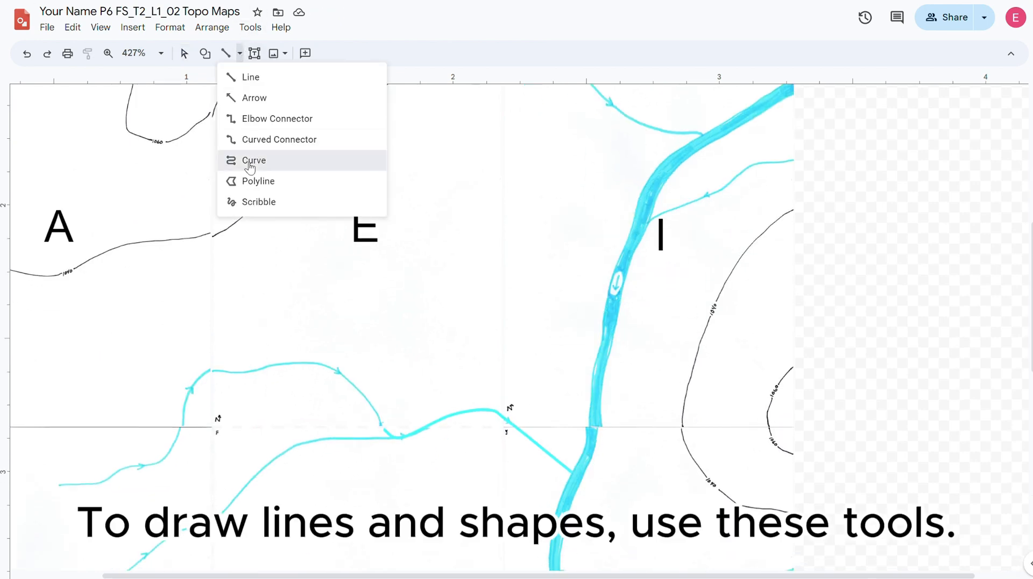
{"action": "left_click", "coordinate": [249, 163]}
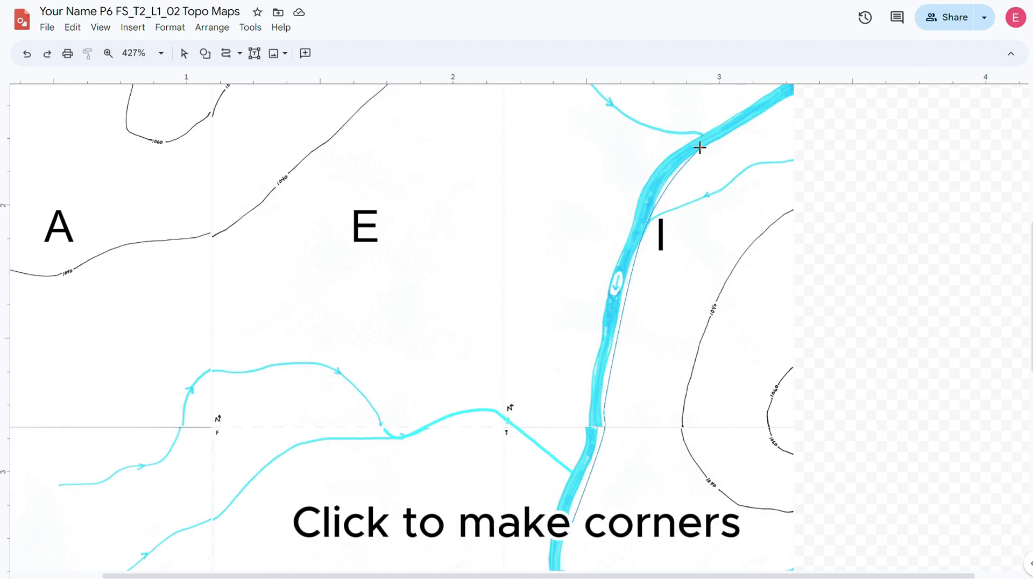
{"action": "double_click", "coordinate": [793, 98]}
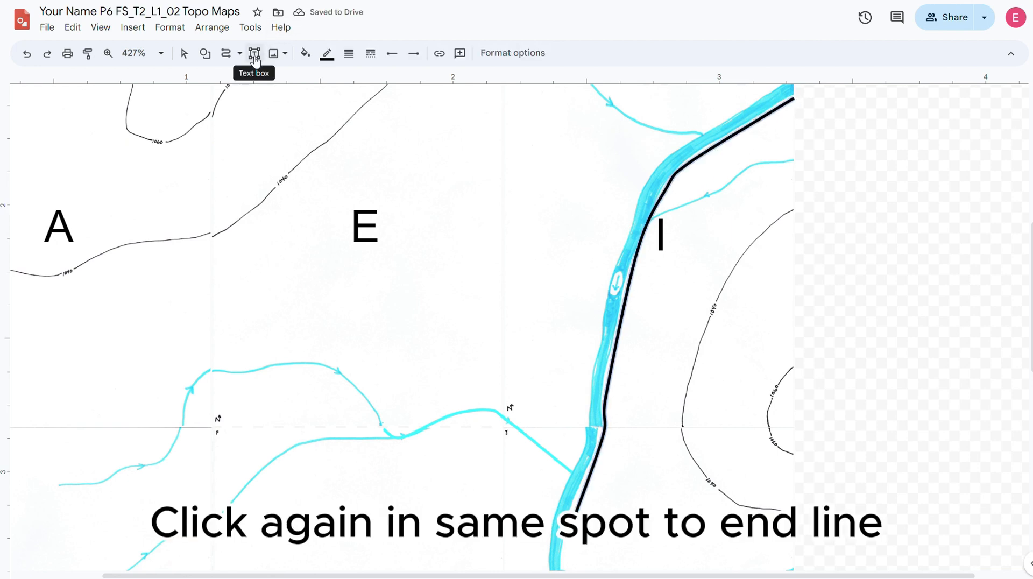
{"action": "key", "text": "Escape"}
- Duplicate the letter E label, change the copy's text to "Road" and reduce the height of its text box
{"action": "left_click", "coordinate": [326, 178]}
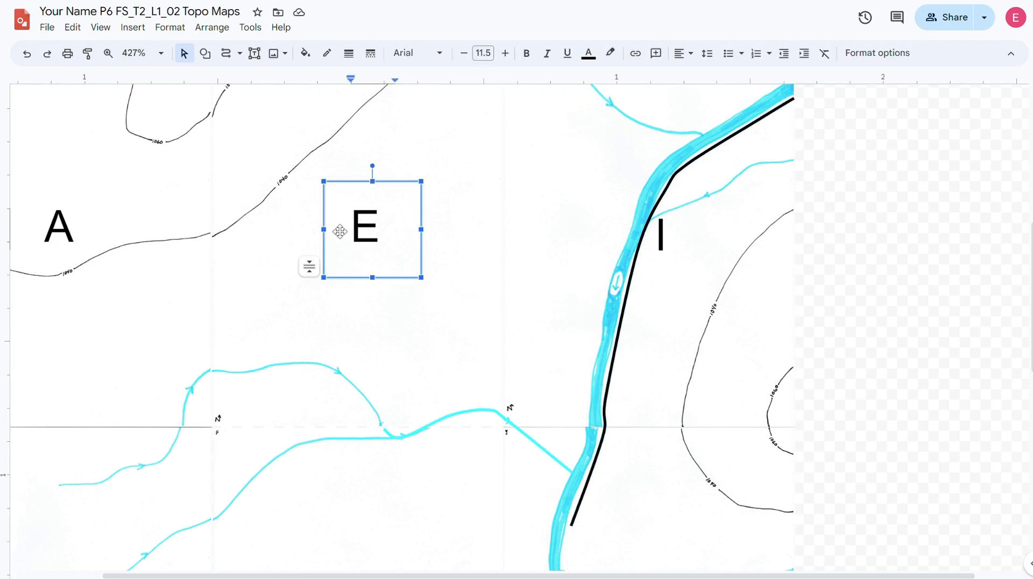
{"action": "key", "text": "ctrl+d"}
{"action": "double_click", "coordinate": [408, 269]}
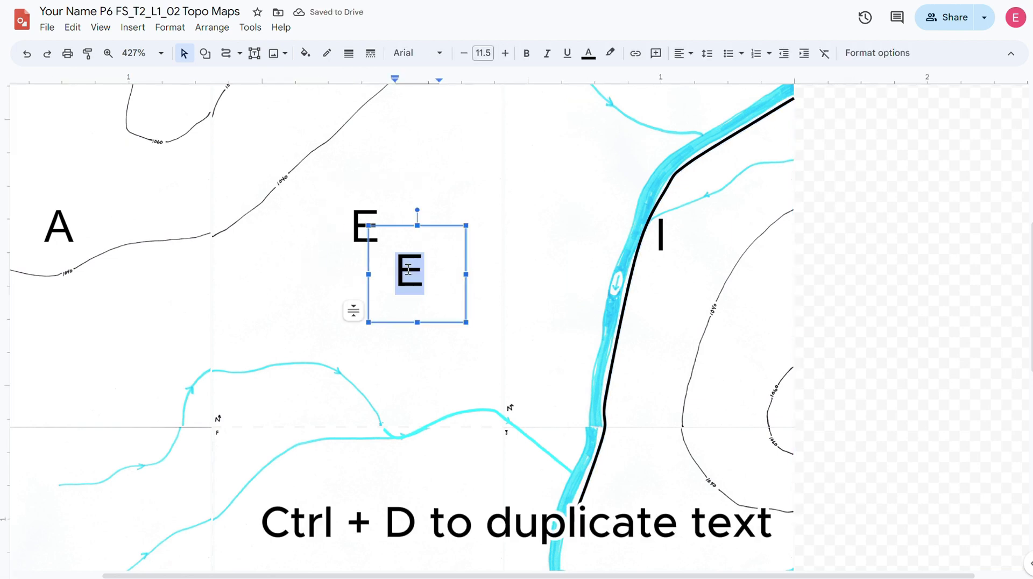
{"action": "type", "text": "Road"}
{"action": "left_click_drag", "start_coordinate": [466, 322], "coordinate": [464, 269]}
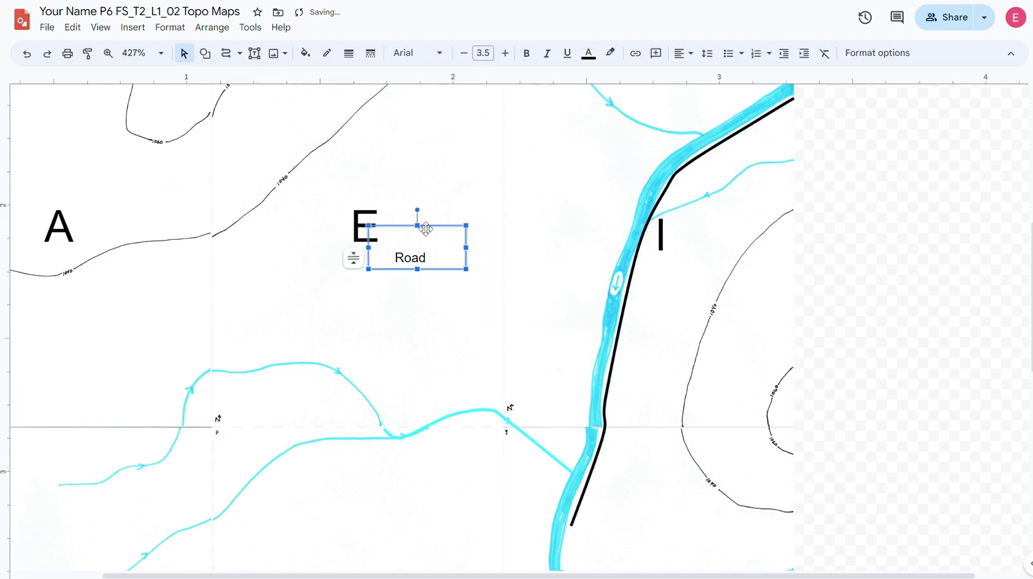
{"action": "left_click_drag", "start_coordinate": [417, 226], "coordinate": [417, 246]}
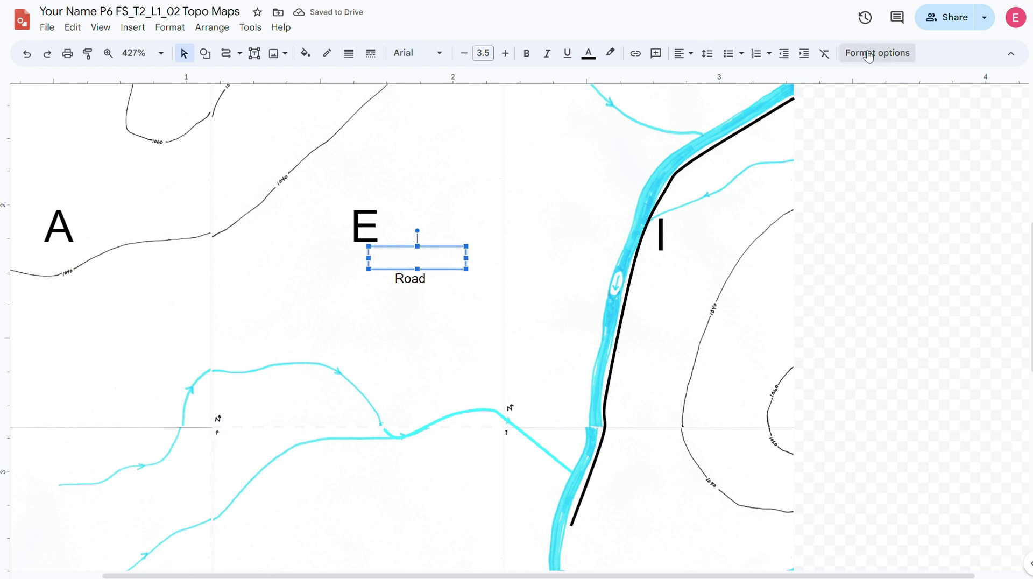
- Set the Road label's text padding to 0 in on all four sides
{"action": "left_click", "coordinate": [878, 53]}
{"action": "left_click", "coordinate": [892, 173]}
{"action": "left_click", "coordinate": [857, 443]}
{"action": "key", "text": "BackSpace"}
{"action": "key", "text": "BackSpace"}
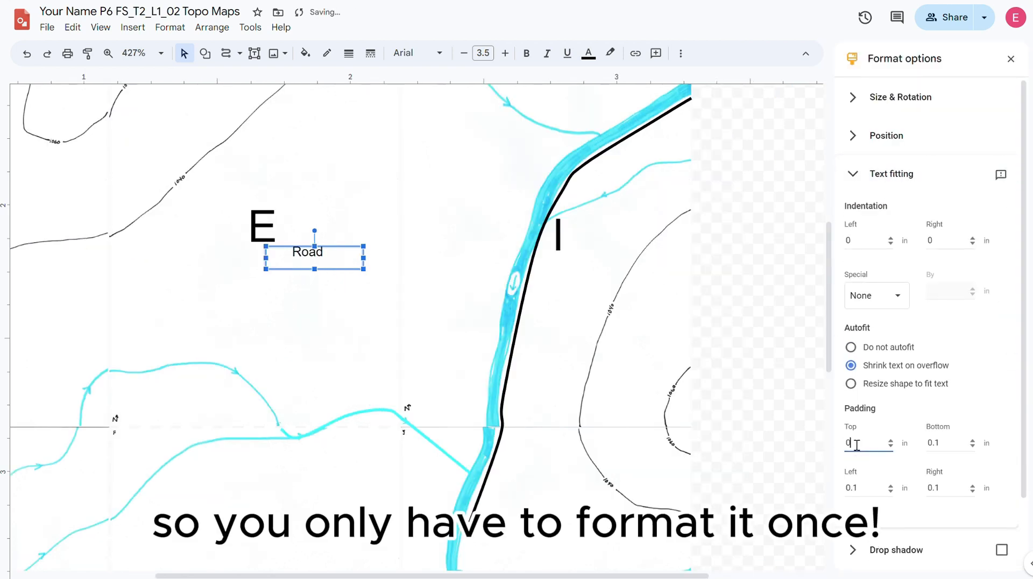
{"action": "type", "text": "0"}
{"action": "key", "text": "Tab"}
{"action": "type", "text": "0"}
{"action": "key", "text": "Tab"}
{"action": "type", "text": "0"}
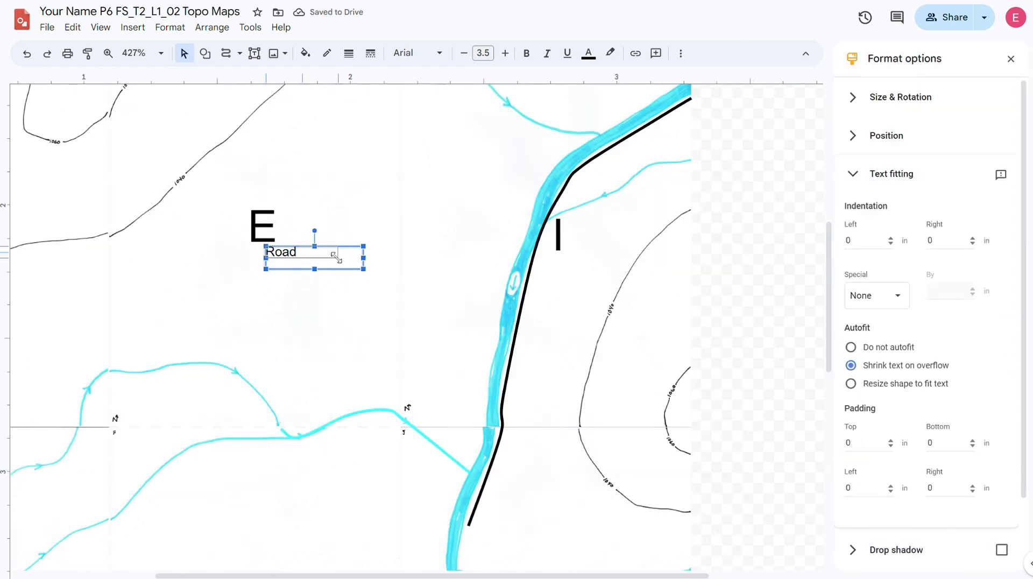
- Fit the Road label parallel beside the riverside road and change its text to "Main Road" on a single line
{"action": "left_click_drag", "start_coordinate": [363, 269], "coordinate": [311, 262]}
{"action": "left_click_drag", "start_coordinate": [418, 303], "coordinate": [523, 305]}
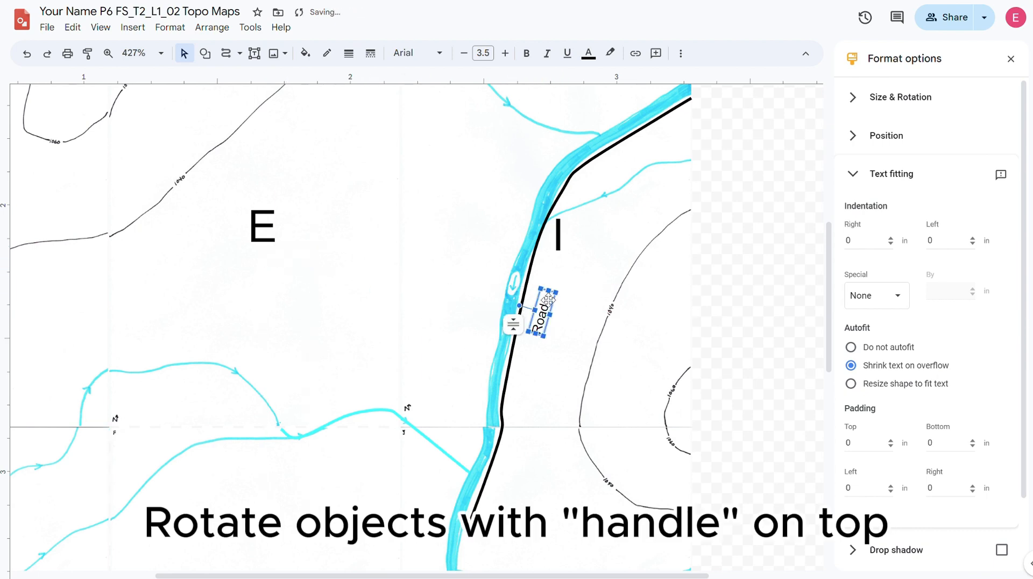
{"action": "left_click", "coordinate": [544, 304]}
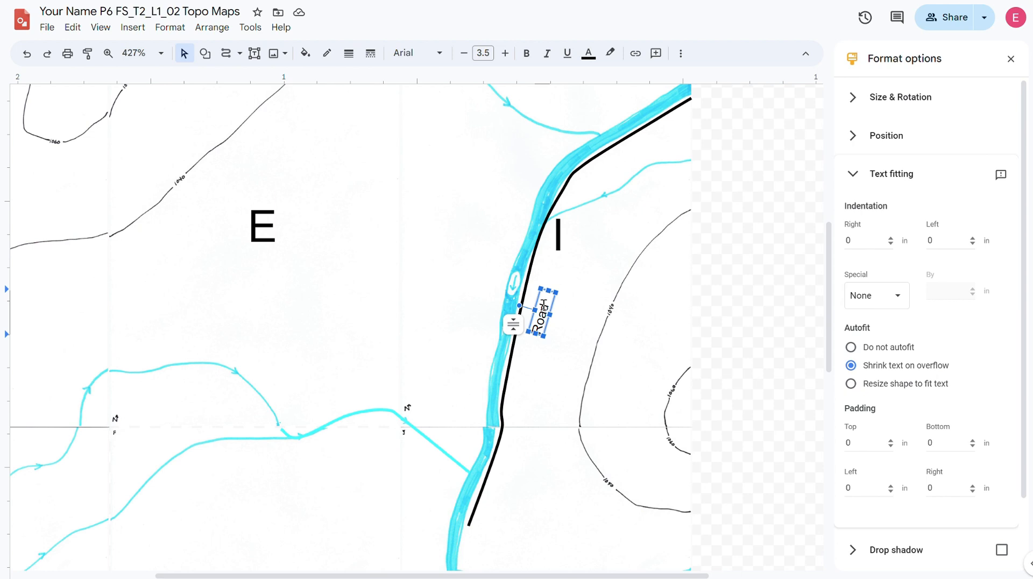
{"action": "type", "text": "Main"}
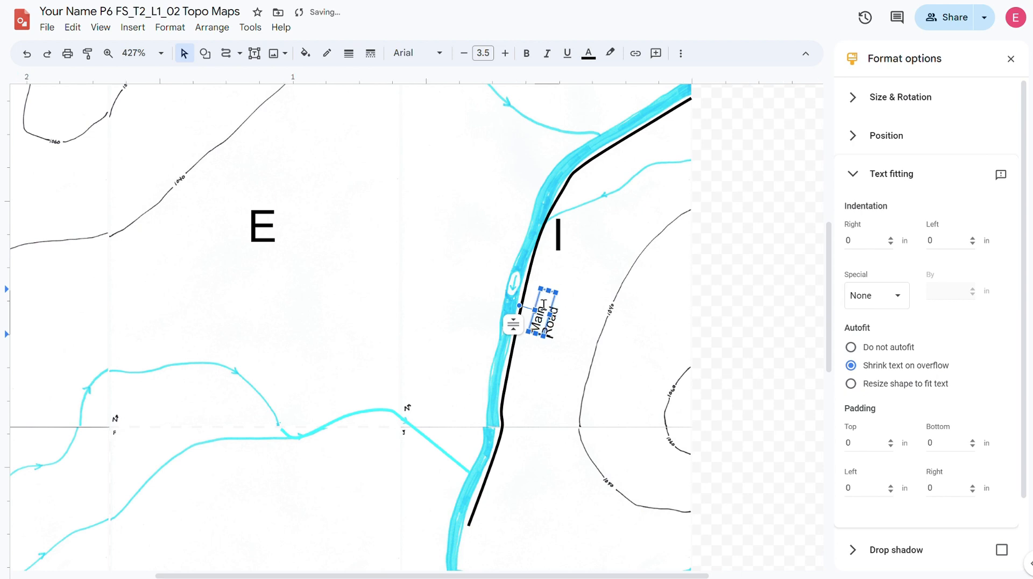
{"action": "left_click_drag", "start_coordinate": [548, 292], "coordinate": [575, 232]}
- Examine the line start styles available for the road curve along the river
{"action": "left_click", "coordinate": [537, 427]}
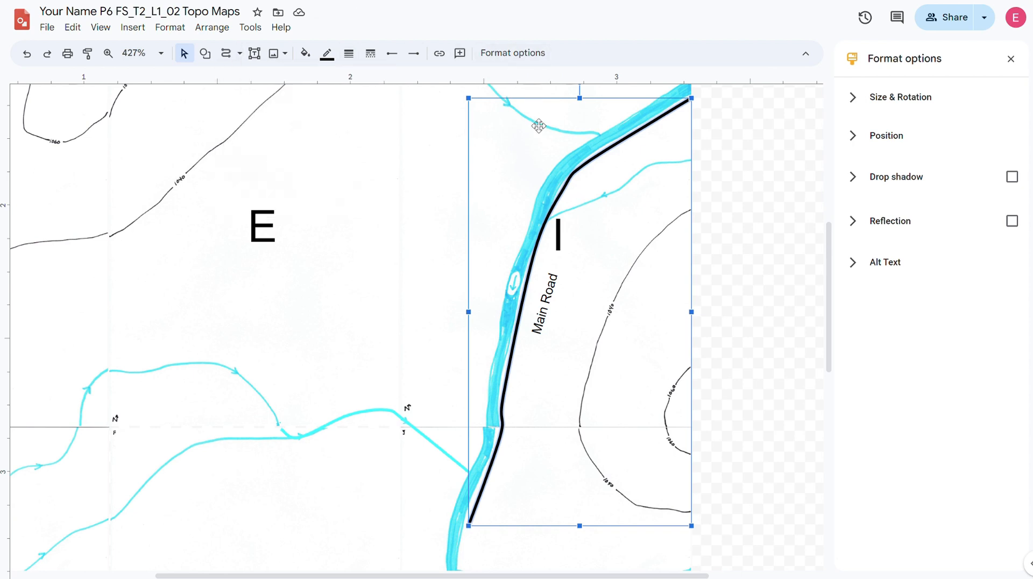
{"action": "left_click", "coordinate": [392, 54]}
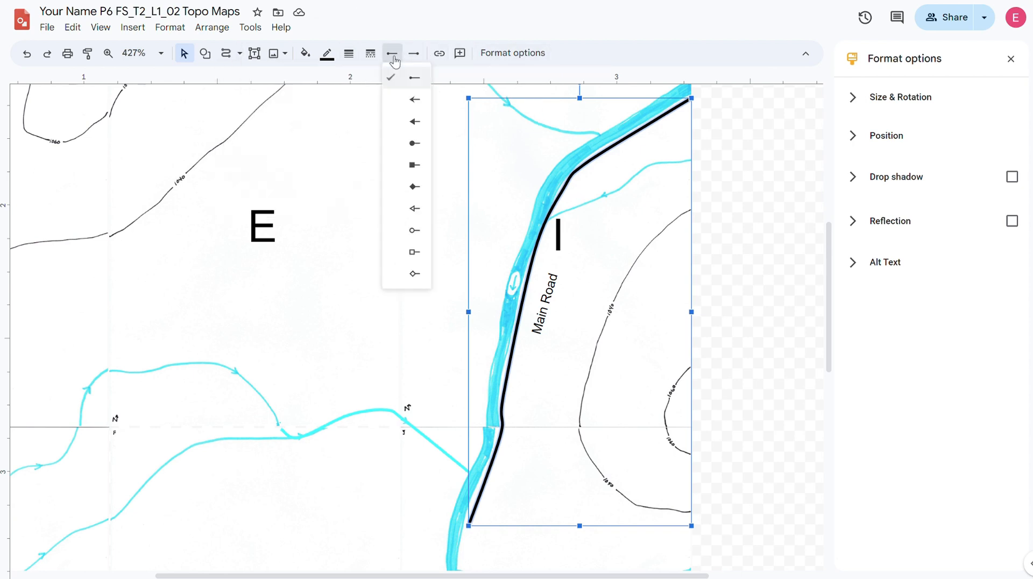
{"action": "left_click", "coordinate": [392, 78]}
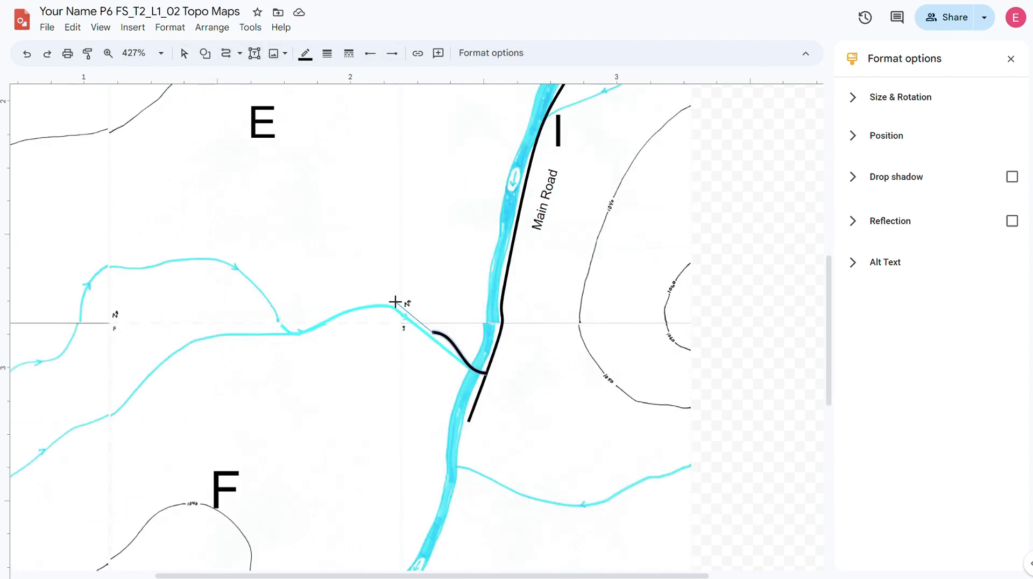
- Draw a curve continuing the short branch road westward along the north side of the upper stream, and leave the Curve tool
{"action": "left_click_drag", "start_coordinate": [350, 302], "coordinate": [342, 306]}
{"action": "left_click", "coordinate": [301, 323]}
{"action": "left_click", "coordinate": [213, 252]}
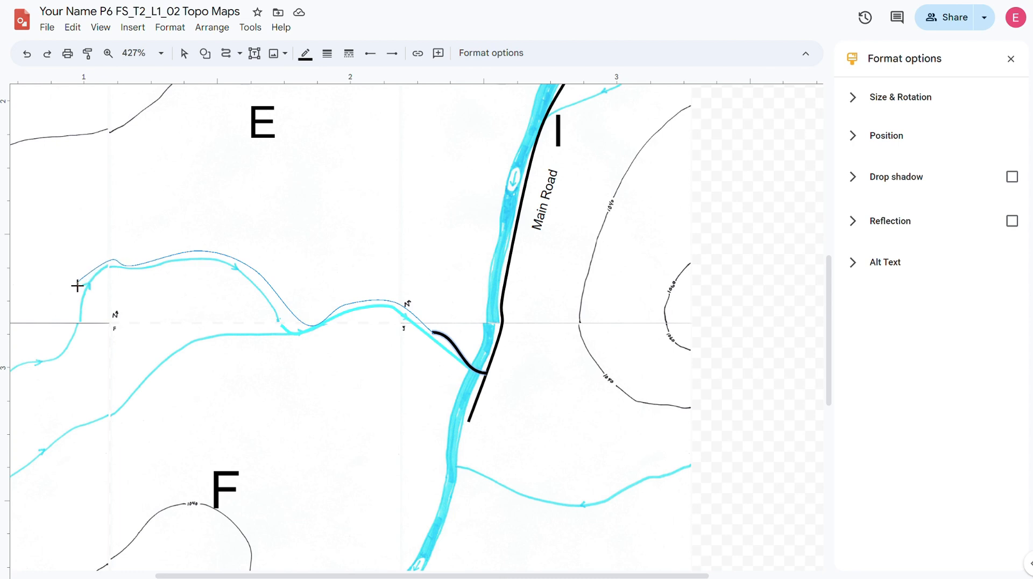
{"action": "double_click", "coordinate": [10, 361]}
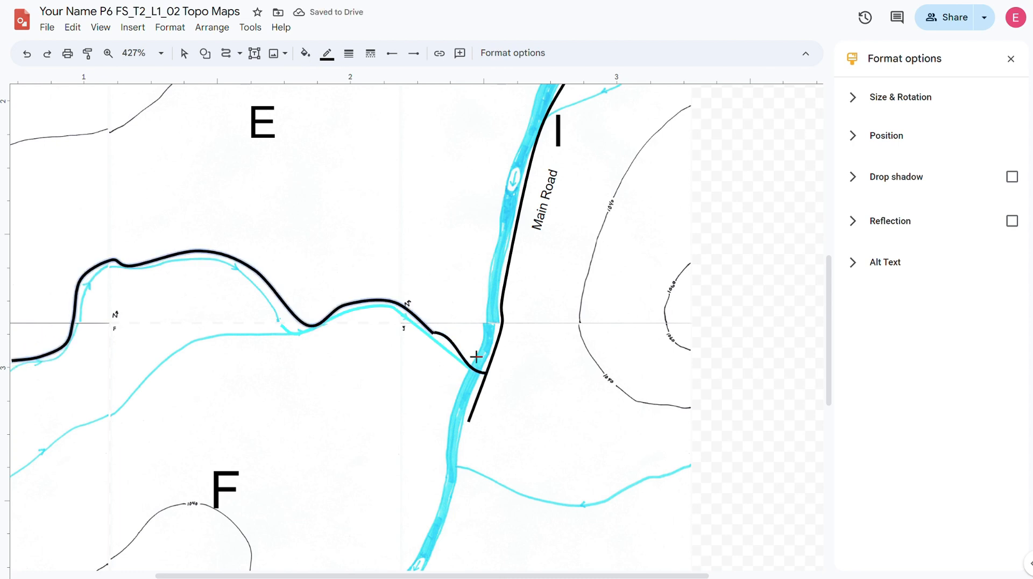
{"action": "left_click", "coordinate": [457, 349]}
{"action": "key", "text": "Escape"}
{"action": "left_click", "coordinate": [463, 340]}
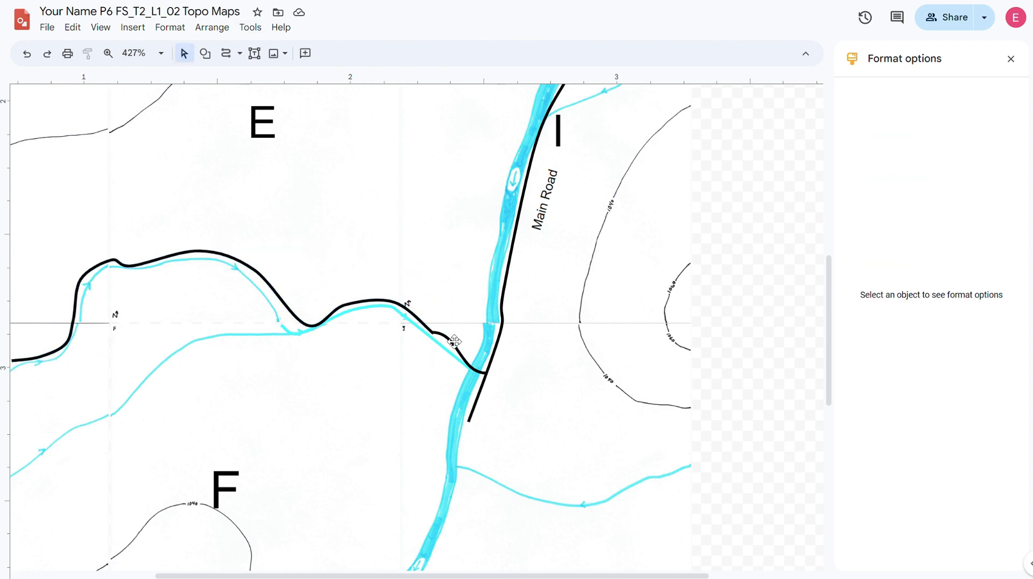
- Replace the short wavy road segment beside the river with a straight one joining the western road's end to the Main Road
{"action": "left_click", "coordinate": [455, 342]}
{"action": "key", "text": "Delete"}
{"action": "left_click", "coordinate": [429, 329]}
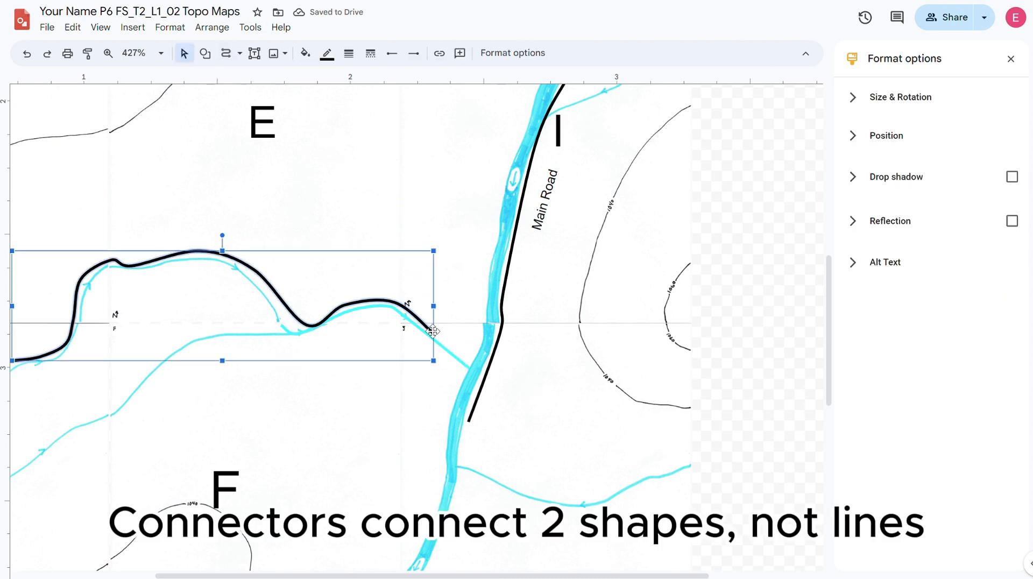
{"action": "left_click", "coordinate": [224, 57]}
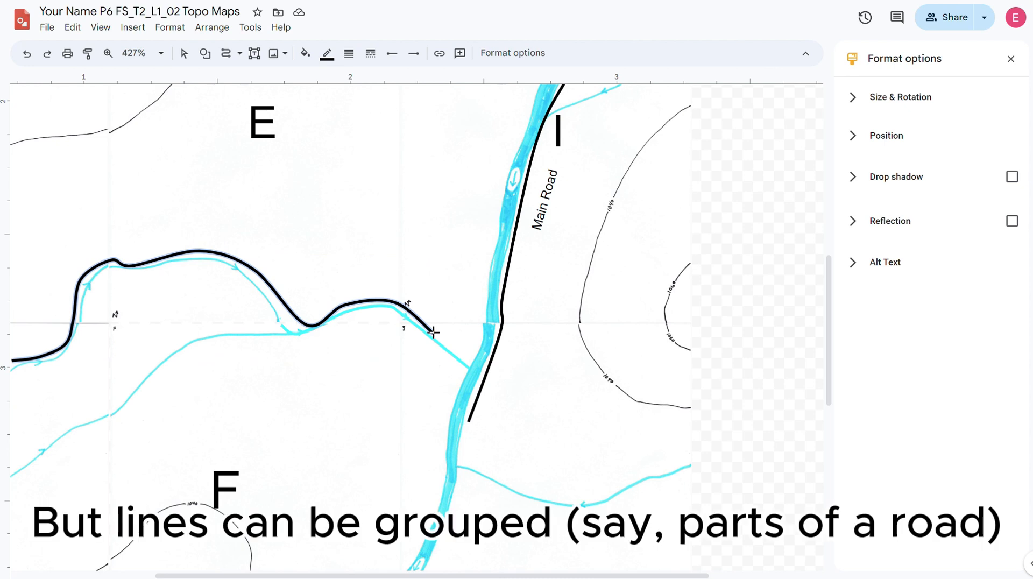
{"action": "mouse_move", "coordinate": [484, 380]}
{"action": "left_mouse_down"}
{"action": "mouse_move", "coordinate": [544, 311]}
{"action": "mouse_move", "coordinate": [485, 376]}
{"action": "left_mouse_up"}
{"action": "left_click_drag", "start_coordinate": [427, 399], "coordinate": [318, 249]}
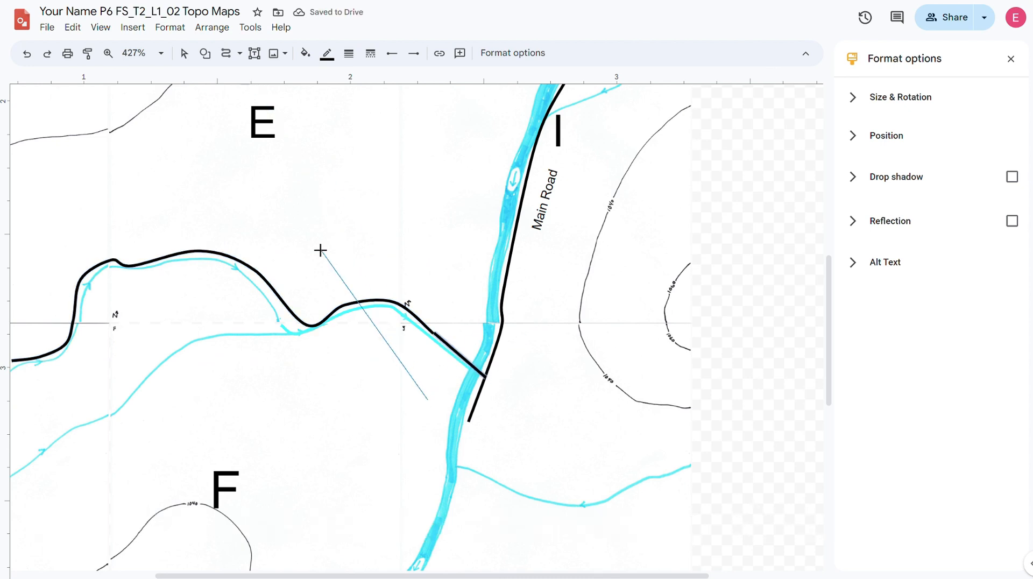
{"action": "key", "text": "Escape"}
{"action": "left_click", "coordinate": [438, 207]}
- Duplicate the Main Road label and change the copy's text to "Minor Road"
{"action": "left_click", "coordinate": [559, 194]}
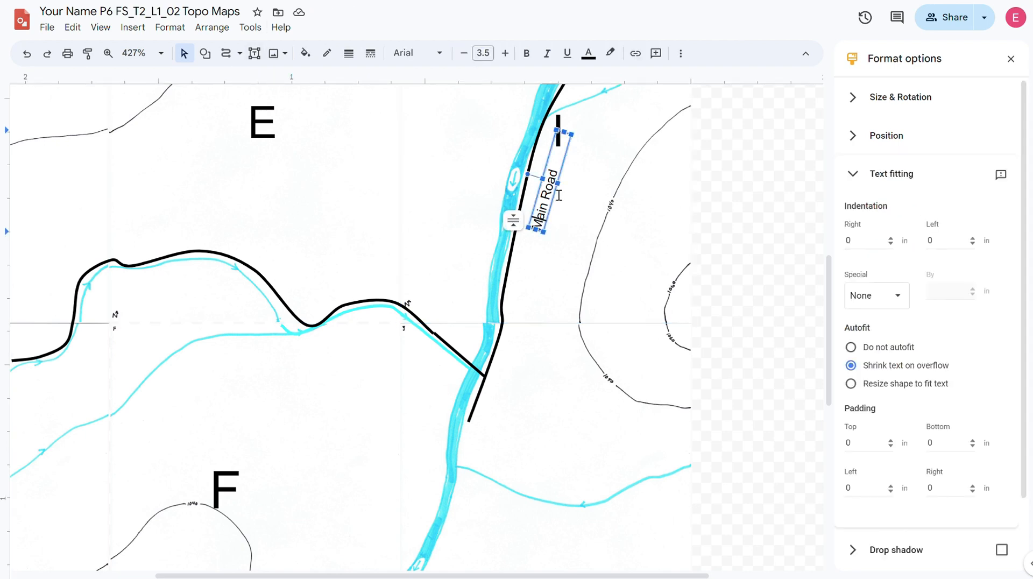
{"action": "key", "text": "Escape"}
{"action": "key", "text": "ctrl+d"}
{"action": "key", "text": "Return"}
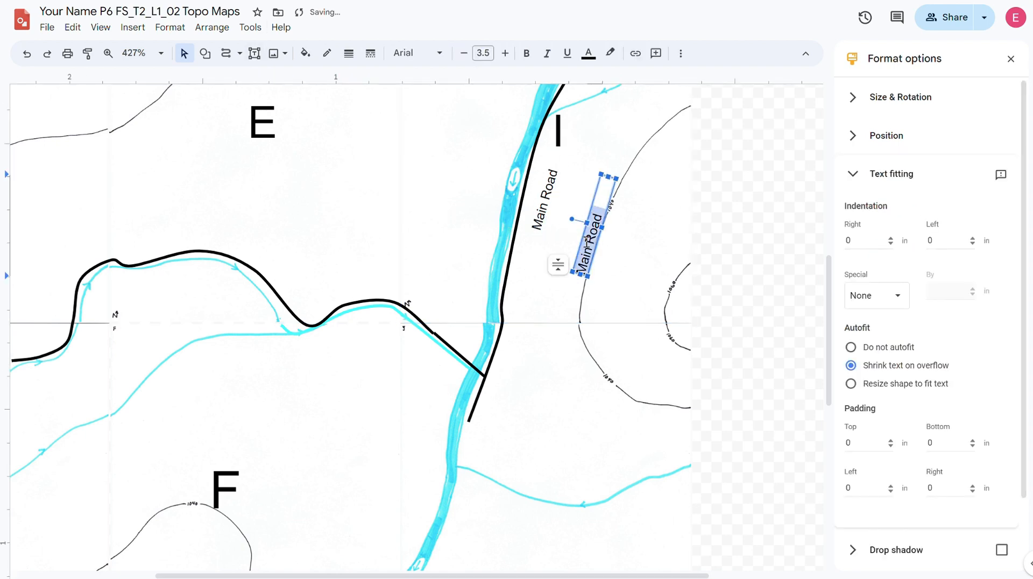
{"action": "type", "text": "Minor"}
{"action": "left_click", "coordinate": [558, 246]}
{"action": "left_click", "coordinate": [587, 251]}
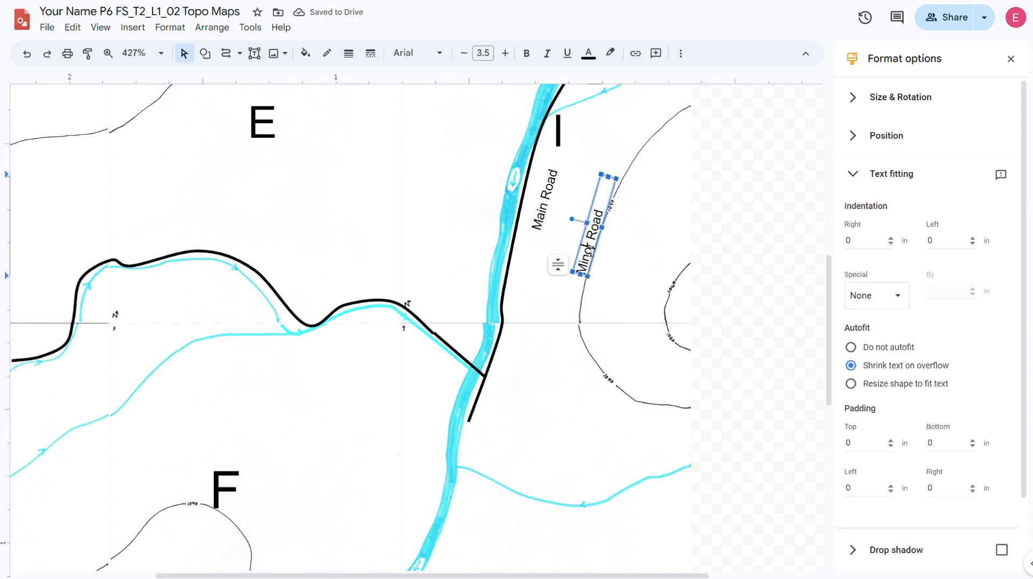
- Move the Minor Road label above the western road's first bend and rotate it to follow the curve
{"action": "left_click_drag", "start_coordinate": [576, 255], "coordinate": [338, 241]}
{"action": "key", "text": "ctrl+z"}
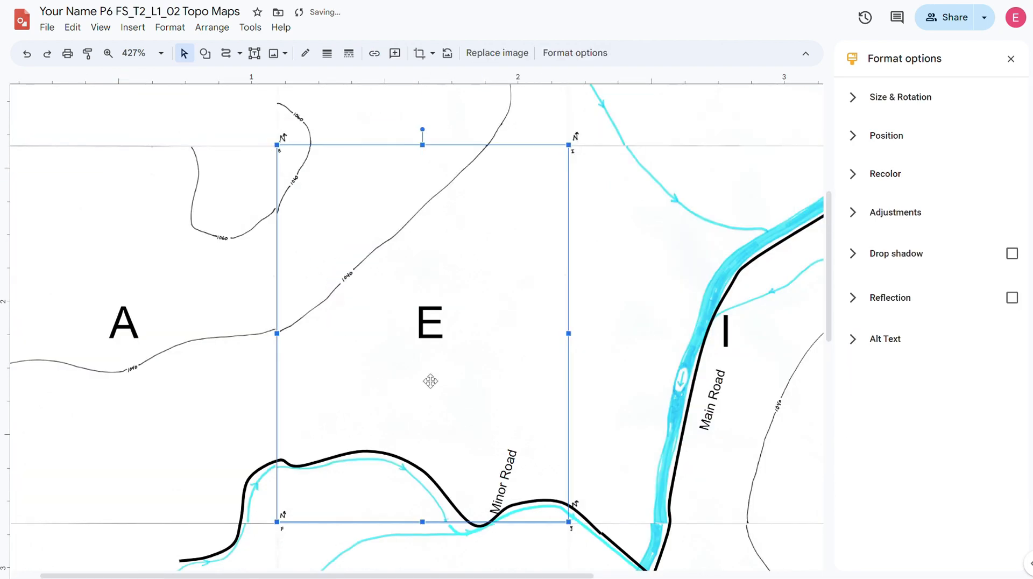
{"action": "left_click", "coordinate": [509, 478]}
{"action": "left_click_drag", "start_coordinate": [486, 459], "coordinate": [391, 459]}
{"action": "left_click", "coordinate": [292, 402]}
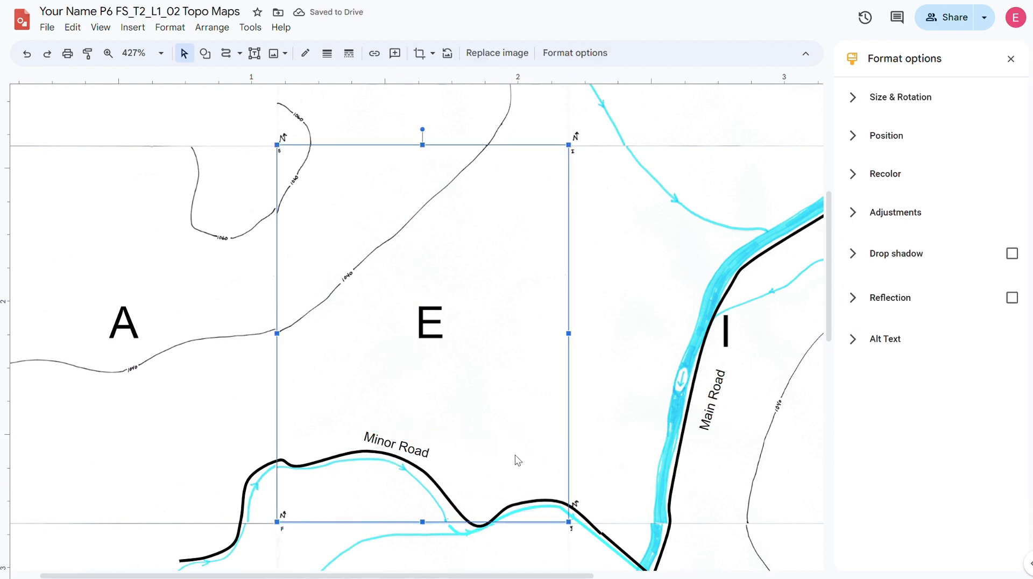
- Search the web for images of "farmhouse logo black and white" and insert the farm silhouette result
{"action": "left_click", "coordinate": [273, 53]}
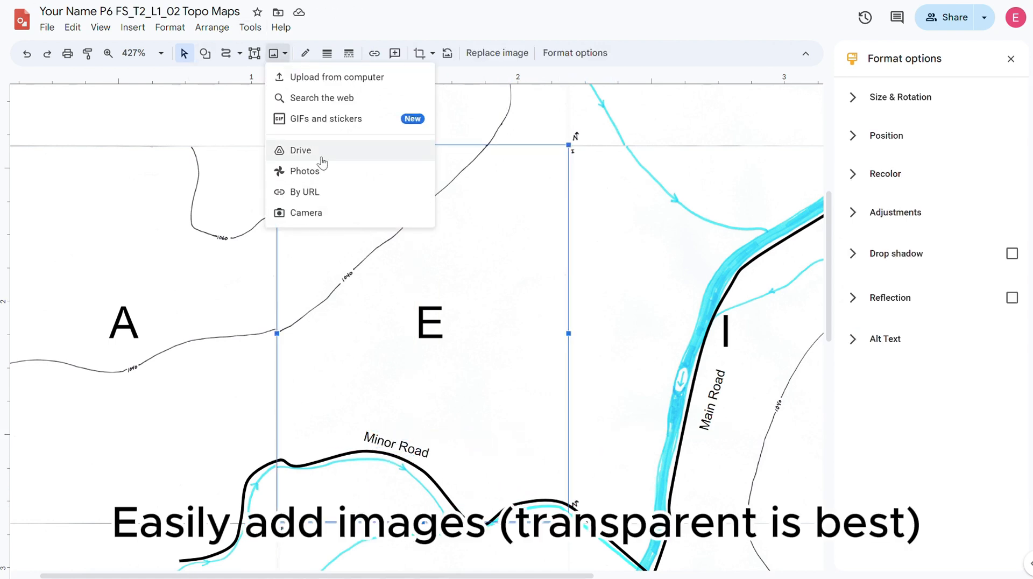
{"action": "left_click", "coordinate": [312, 96]}
{"action": "type", "text": "farmhouse logo"}
{"action": "type", "text": "black and white"}
{"action": "key", "text": "Return"}
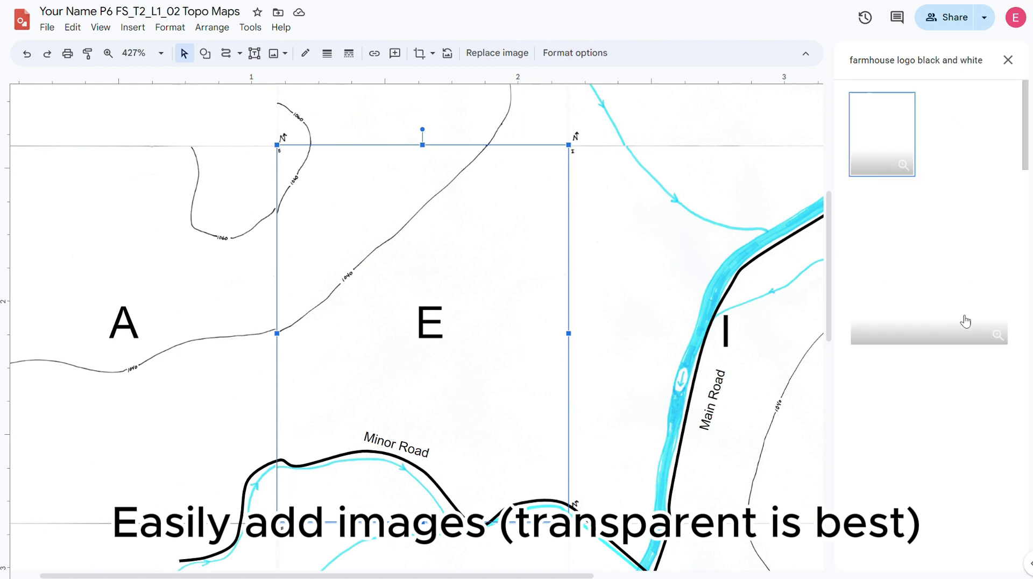
{"action": "left_click", "coordinate": [883, 131]}
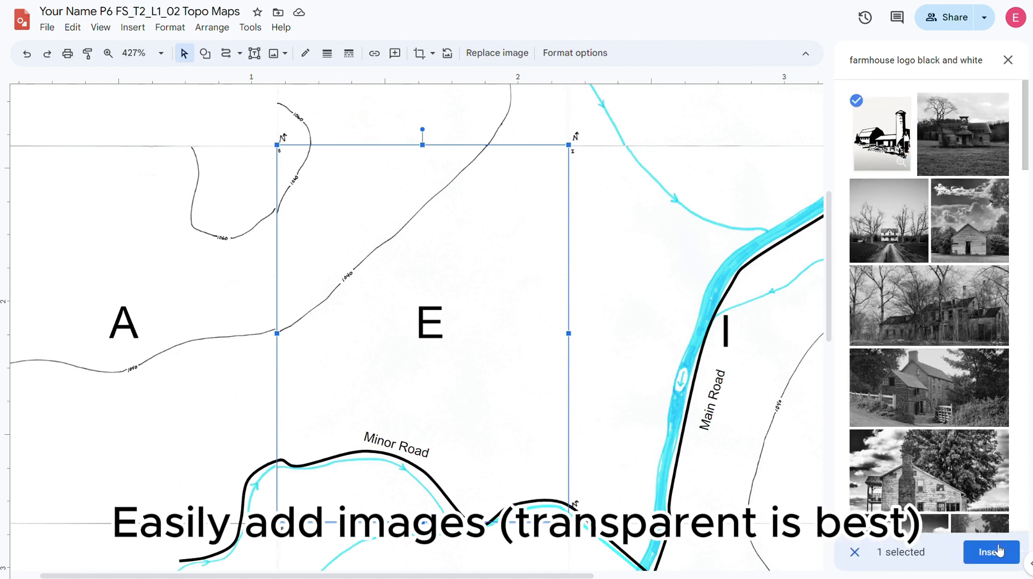
{"action": "left_click", "coordinate": [991, 551]}
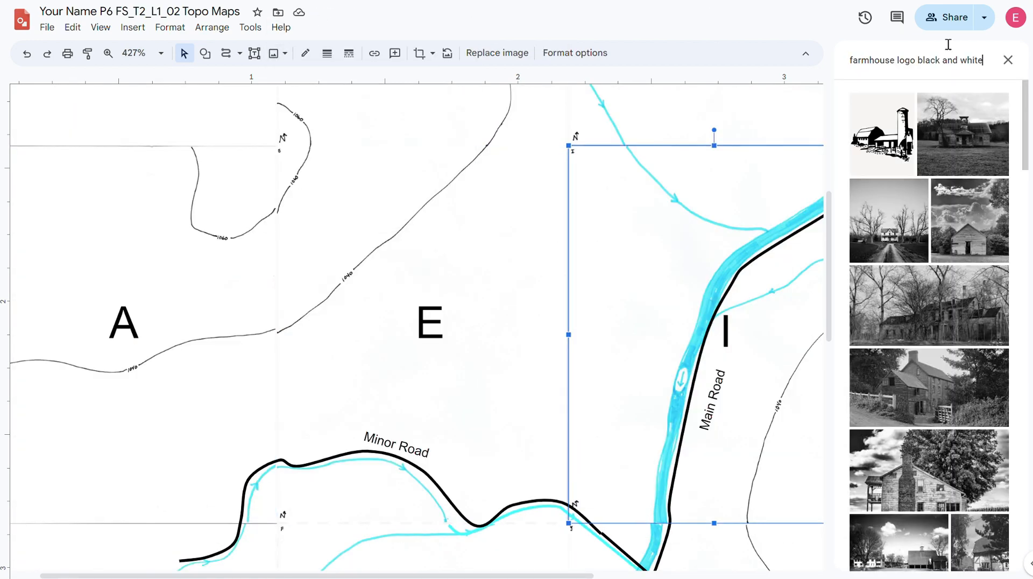
- Add "transparent" to the image search and insert the black-and-white barn with a silo
{"action": "type", "text": "transparent"}
{"action": "key", "text": "Return"}
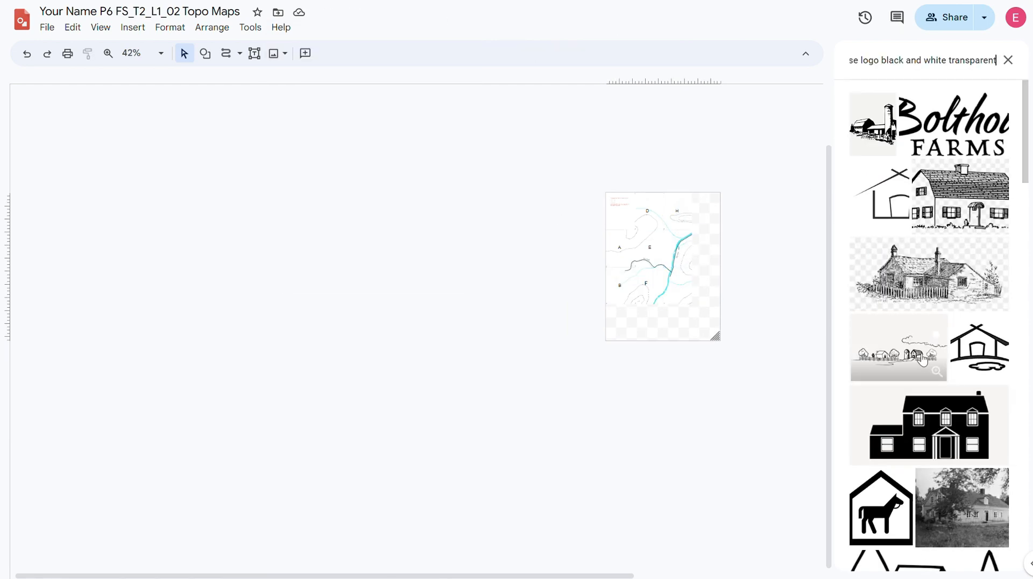
{"action": "scroll", "coordinate": [930, 323], "scroll_direction": "down", "scroll_amount": 3}
{"action": "left_click", "coordinate": [860, 219]}
{"action": "left_click", "coordinate": [992, 550]}
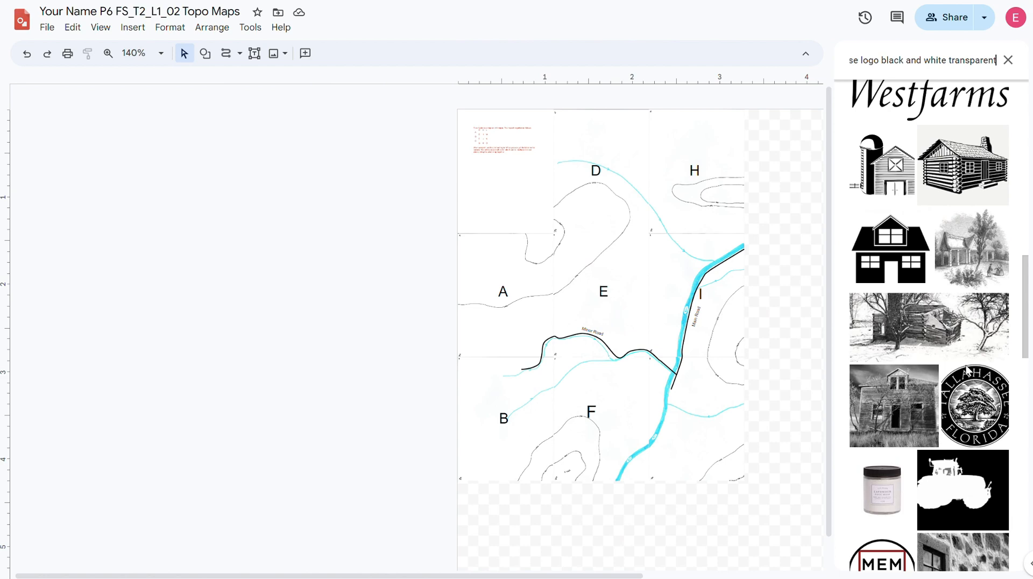
{"action": "left_click", "coordinate": [883, 154]}
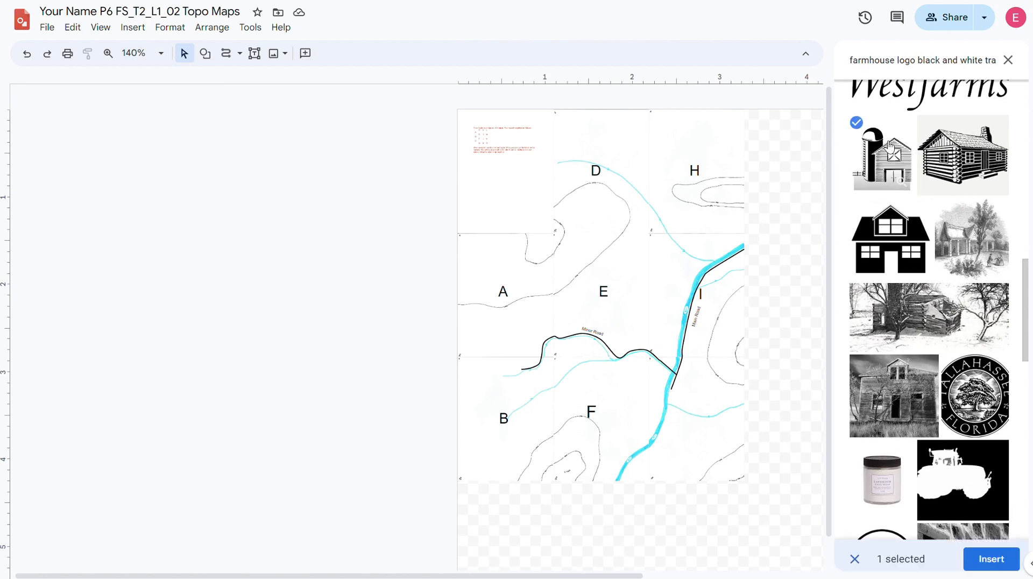
{"action": "left_click", "coordinate": [992, 558]}
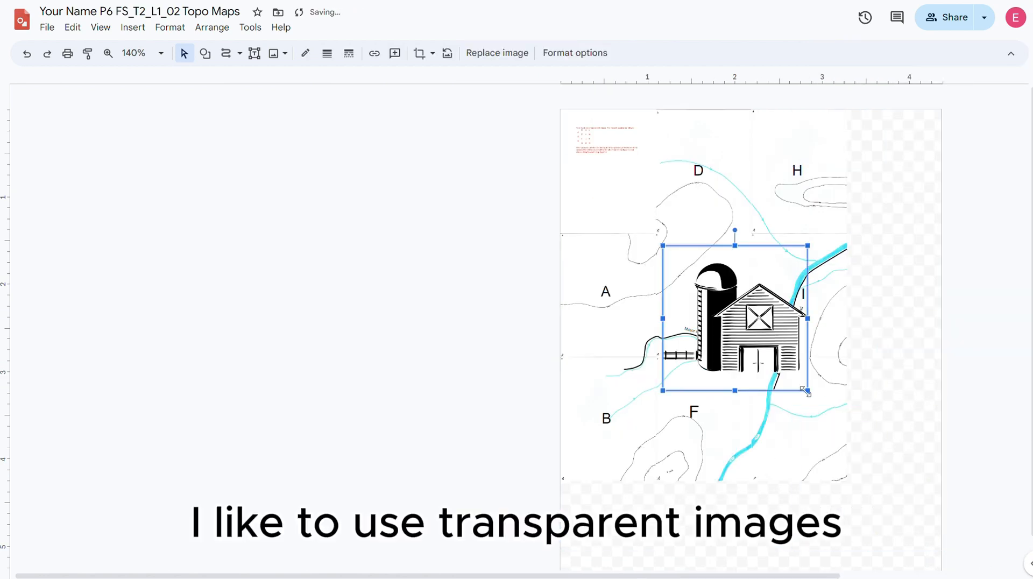
- Shrink the barn image to a small icon and place it in section E just above the minor road's eastern bend
{"action": "scroll", "coordinate": [807, 323], "scroll_direction": "up", "scroll_amount": 5}
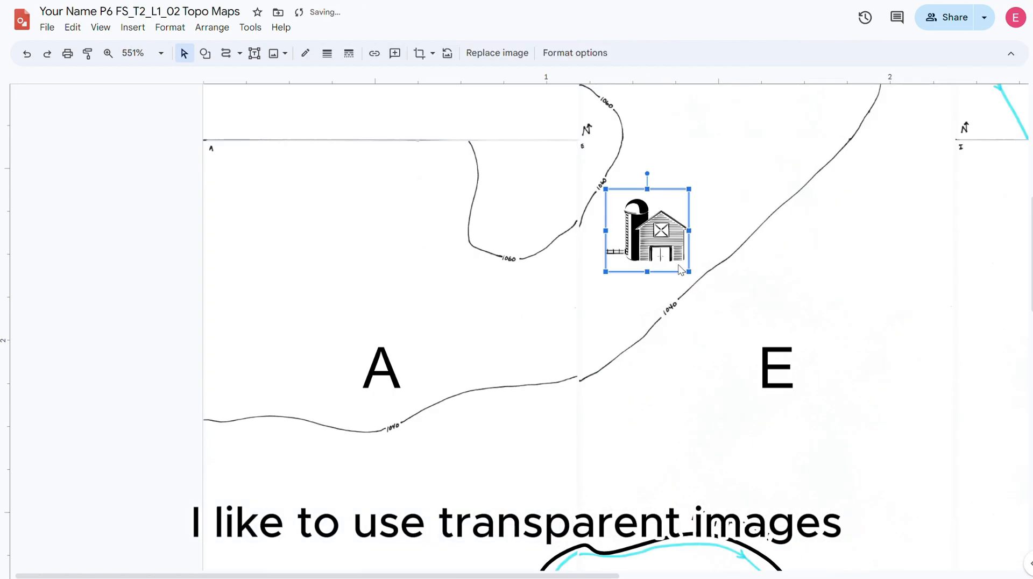
{"action": "left_click_drag", "start_coordinate": [886, 398], "coordinate": [867, 374]}
{"action": "left_click_drag", "start_coordinate": [853, 359], "coordinate": [917, 457]}
- Copy the Minor Road label to just above the barn icon and change its text to "Farmhouse, Farmstand, Grain storage"
{"action": "left_click", "coordinate": [793, 441]}
{"action": "left_click", "coordinate": [823, 442]}
{"action": "key", "text": "ctrl+c"}
{"action": "key", "text": "ctrl+v"}
{"action": "left_click_drag", "start_coordinate": [845, 485], "coordinate": [883, 407]}
{"action": "left_click", "coordinate": [877, 415]}
{"action": "key", "text": "ctrl+a"}
{"action": "type", "text": "Farmhouse, "}
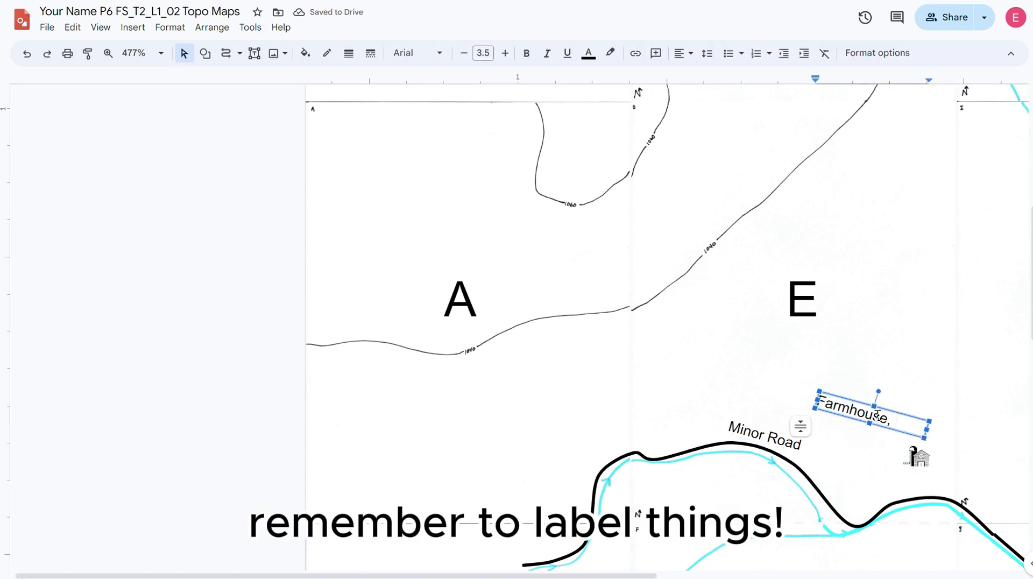
{"action": "type", "text": "Farmstand,"}
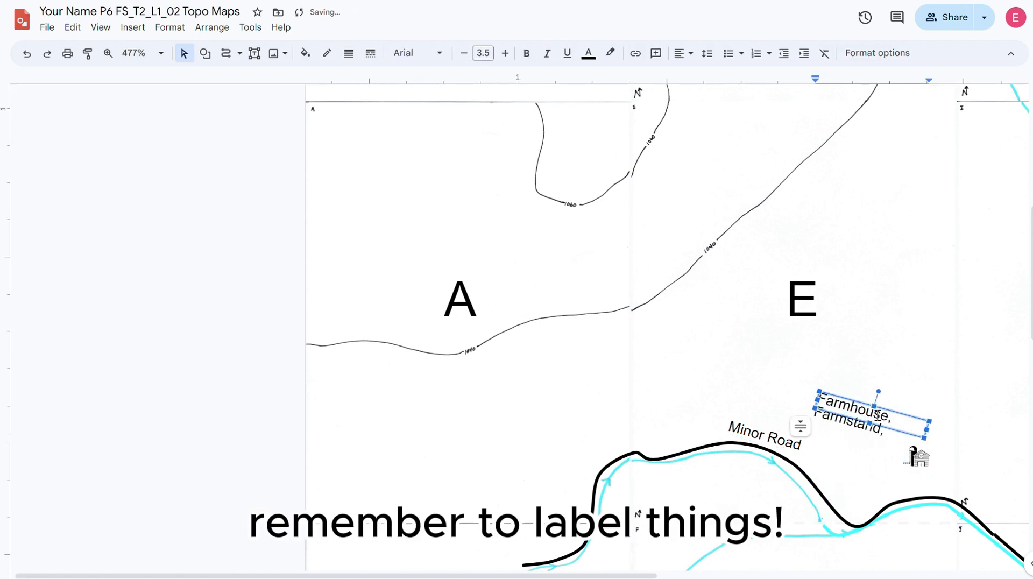
{"action": "type", "text": " Grain storage"}
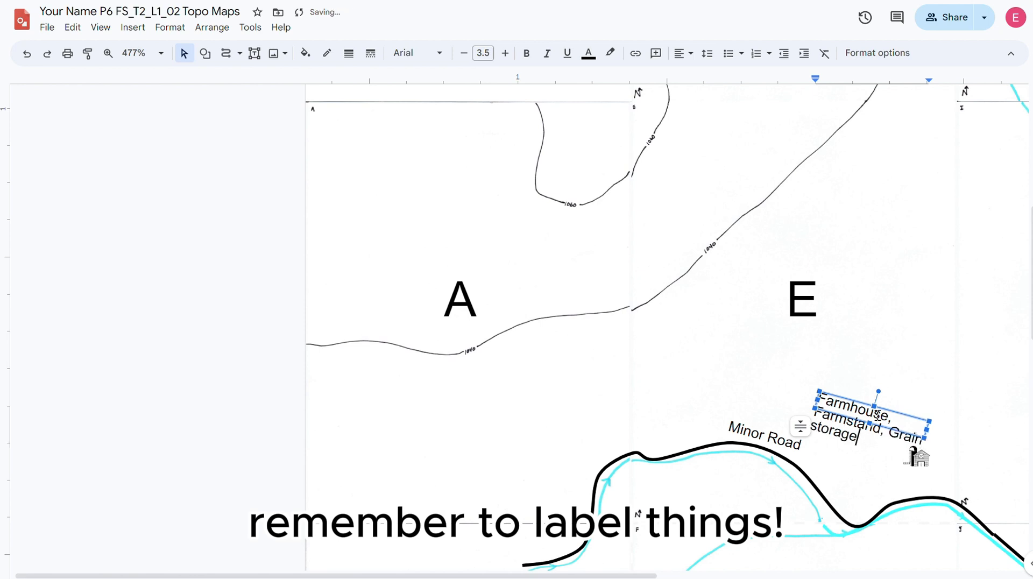
{"action": "left_click_drag", "start_coordinate": [877, 392], "coordinate": [917, 409]}
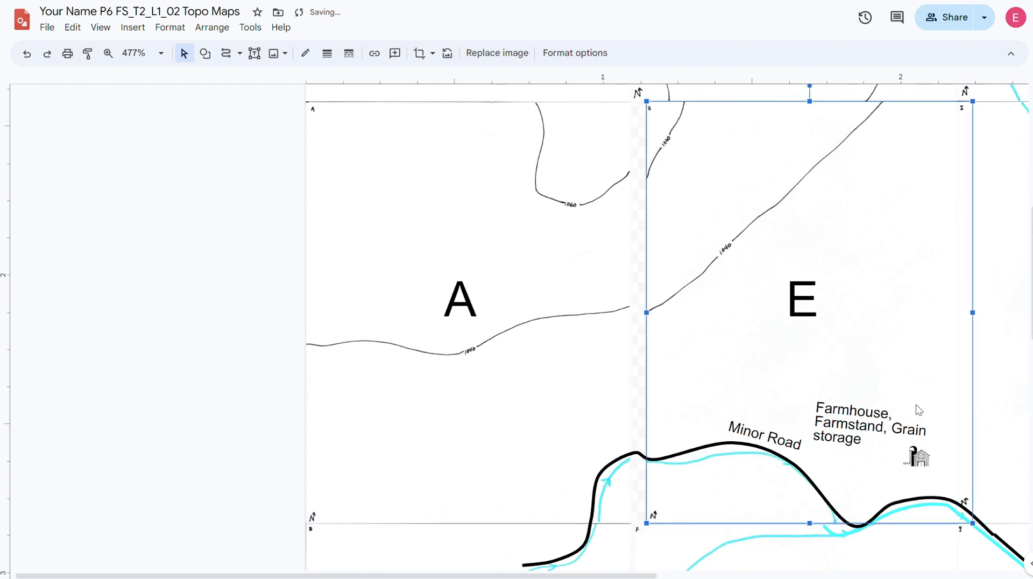
{"action": "key", "text": "ctrl+z"}
{"action": "left_click", "coordinate": [869, 428]}
{"action": "key", "text": "ctrl+z"}
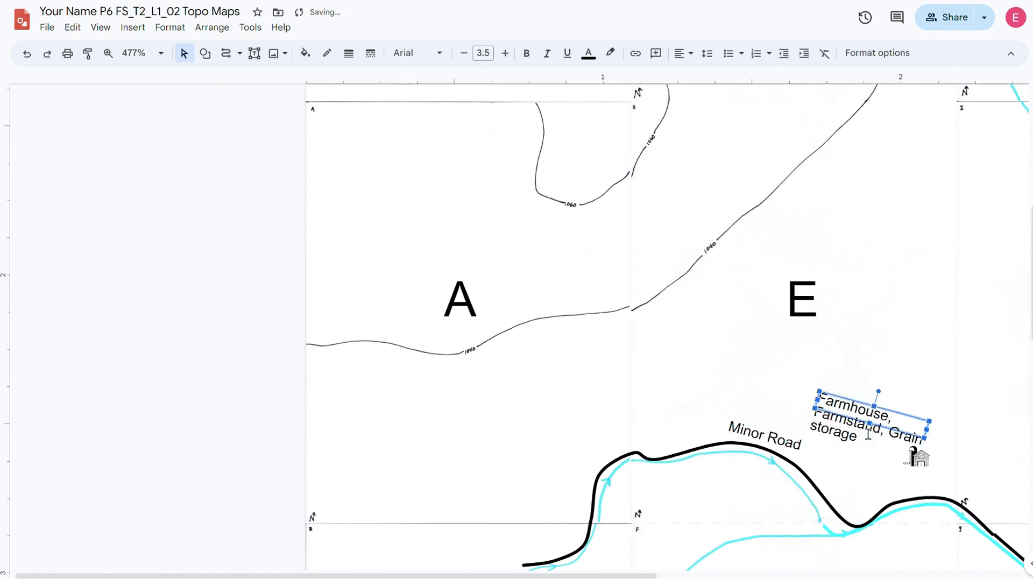
- Rotate the farm label to horizontal and position it directly above the barn icon
{"action": "left_click_drag", "start_coordinate": [879, 392], "coordinate": [857, 394]}
{"action": "left_click", "coordinate": [893, 376]}
{"action": "left_click", "coordinate": [878, 413]}
{"action": "left_click", "coordinate": [917, 458]}
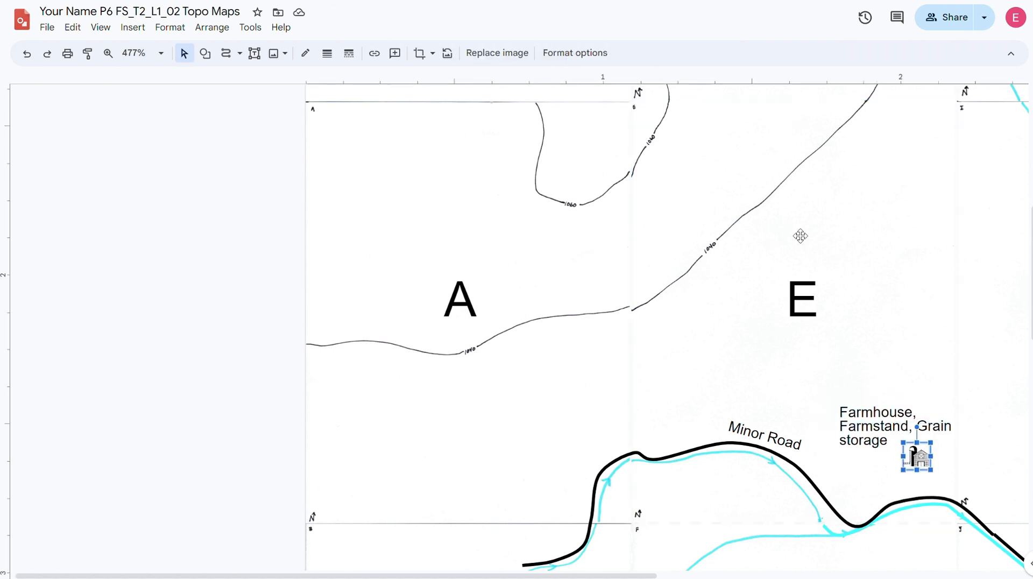
- Draw a closed four-sided field with the Polyline tool around the letter E, between the 1040 contour and the minor road
{"action": "scroll", "coordinate": [800, 235], "scroll_direction": "up", "scroll_amount": 1}
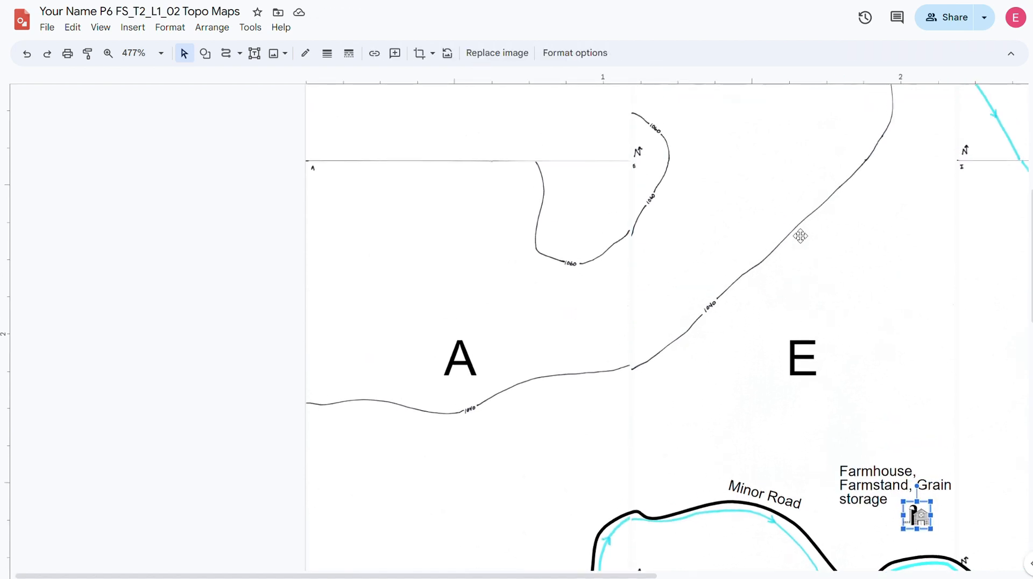
{"action": "left_click", "coordinate": [224, 54]}
{"action": "left_click", "coordinate": [257, 177]}
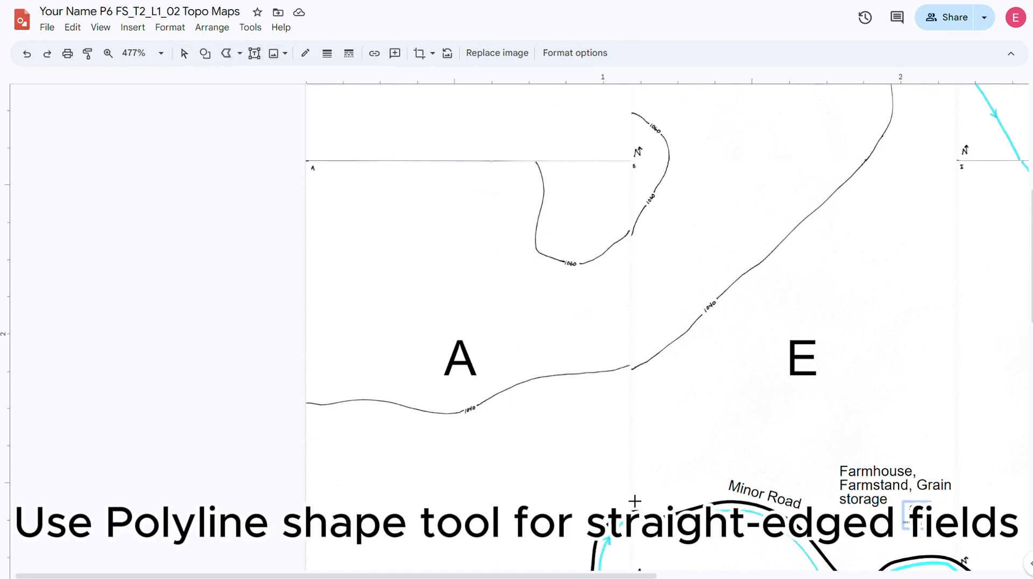
{"action": "left_click", "coordinate": [636, 504]}
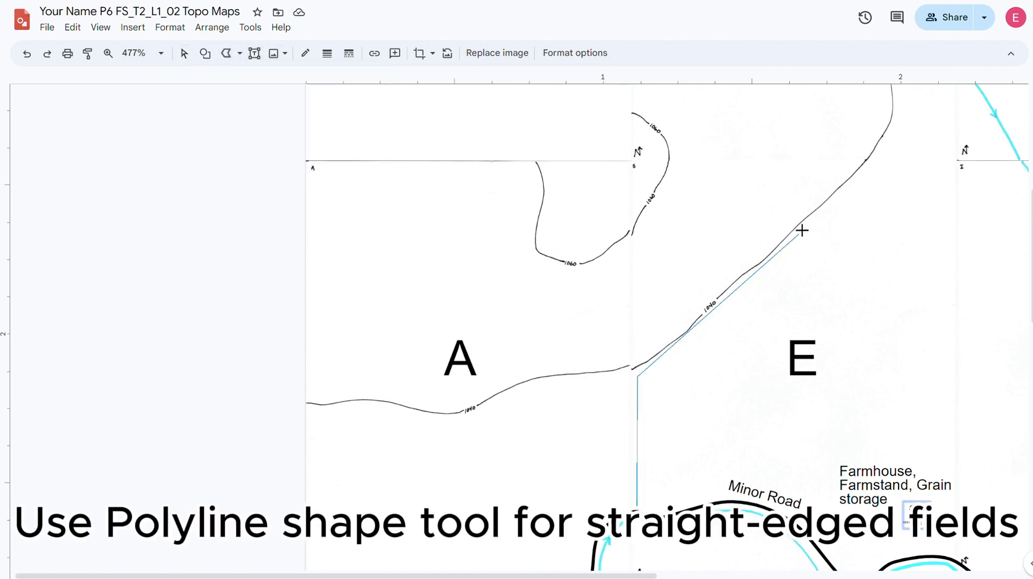
{"action": "left_click", "coordinate": [872, 456]}
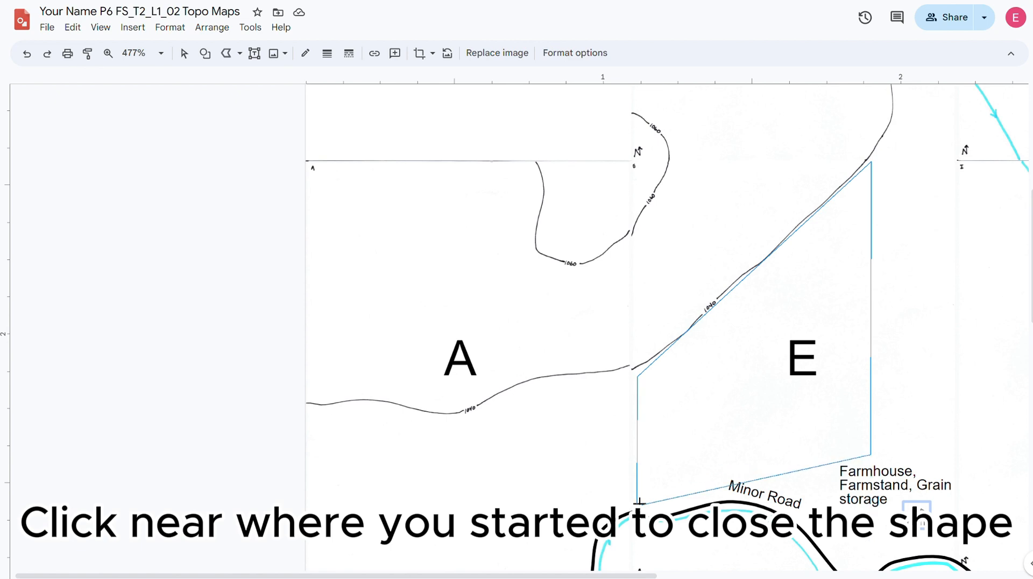
{"action": "left_click", "coordinate": [637, 504]}
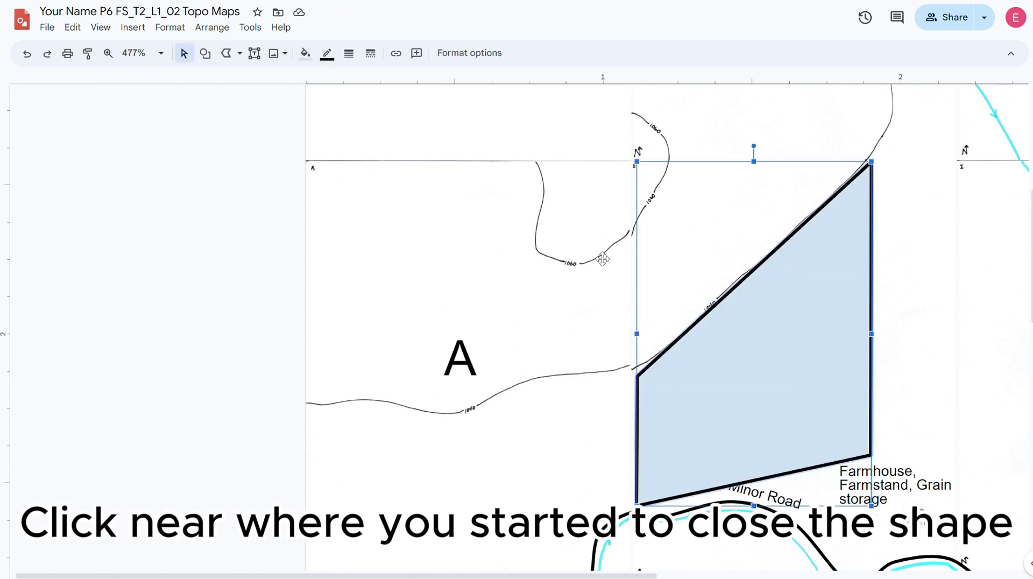
- Adjust the field shape's layer order so it lies behind the letter E but above the map image
{"action": "key", "text": "ctrl+shift+Down"}
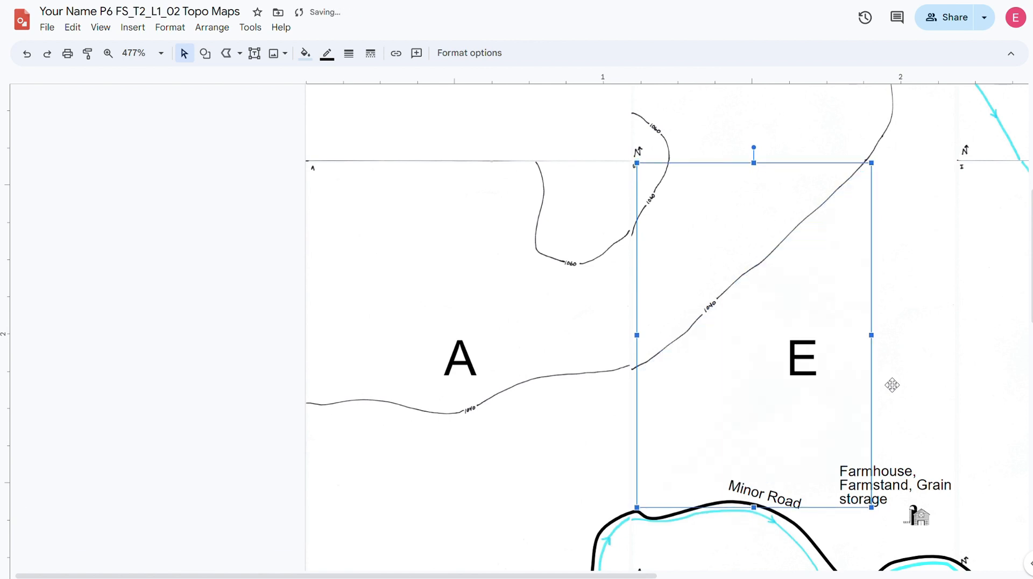
{"action": "key", "text": "ctrl+Up"}
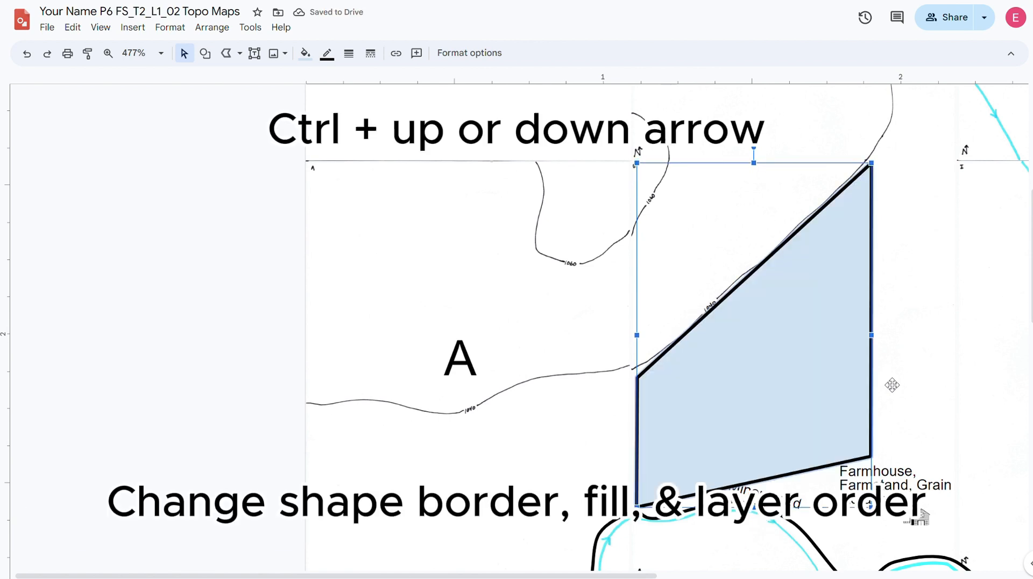
{"action": "key", "text": "Up"}
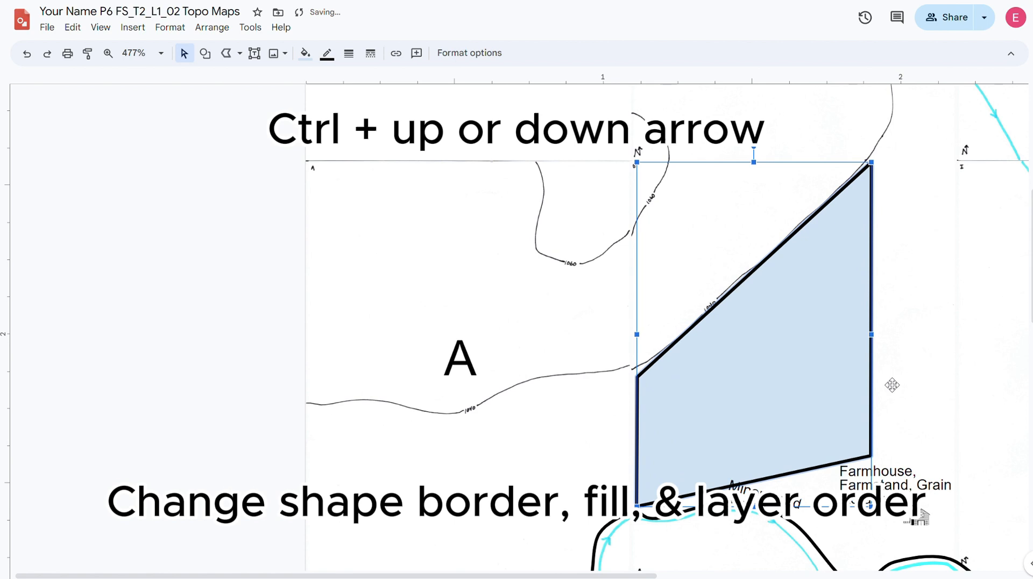
{"action": "key", "text": "ctrl+Down"}
{"action": "key", "text": "ctrl+Up"}
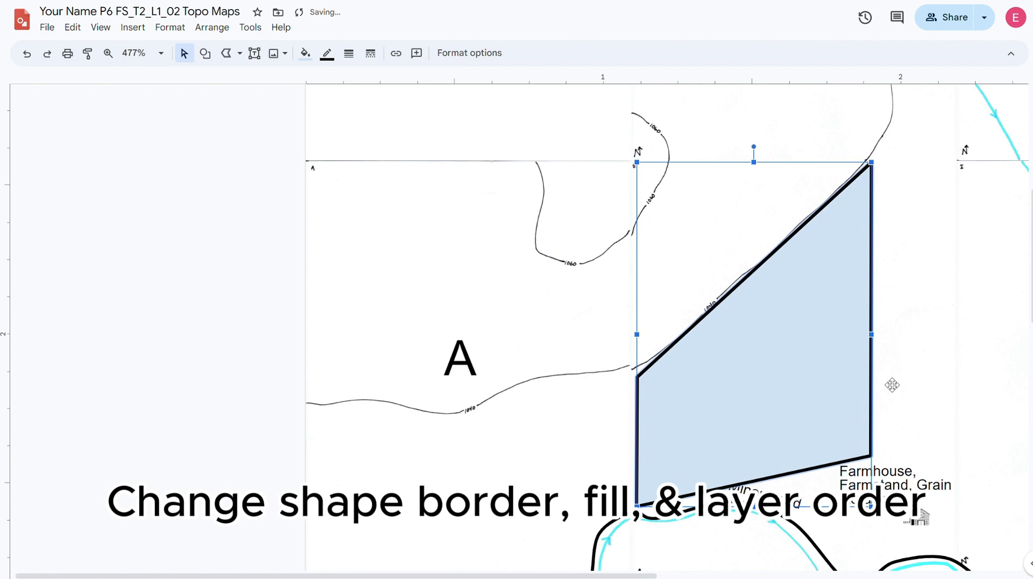
{"action": "key", "text": "ctrl+Down"}
- Give the field shape a transparent border and a light yellow solid fill
{"action": "left_click", "coordinate": [327, 53]}
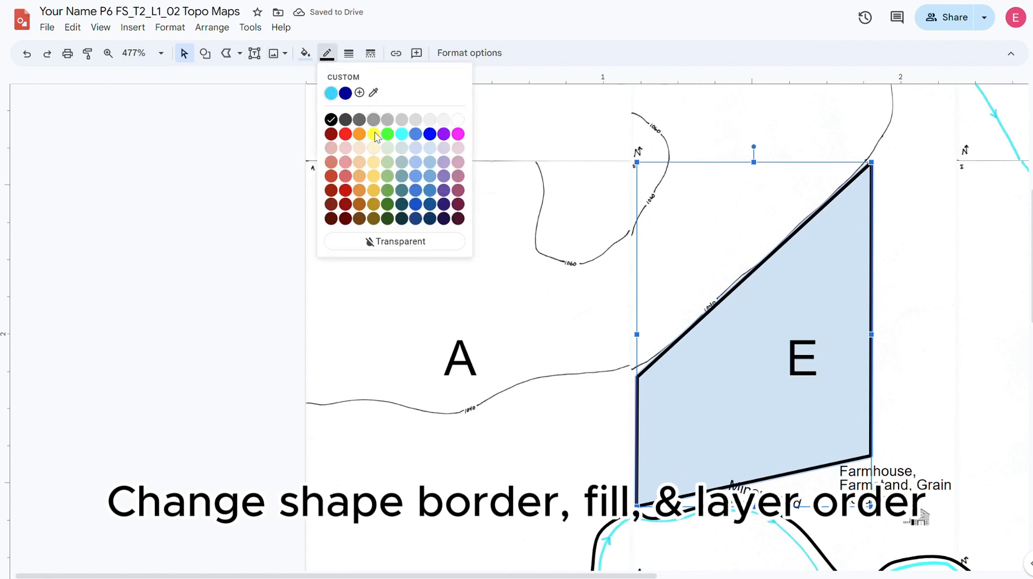
{"action": "left_click", "coordinate": [400, 241]}
{"action": "left_click", "coordinate": [938, 306]}
{"action": "left_click", "coordinate": [849, 277]}
{"action": "left_click", "coordinate": [305, 52]}
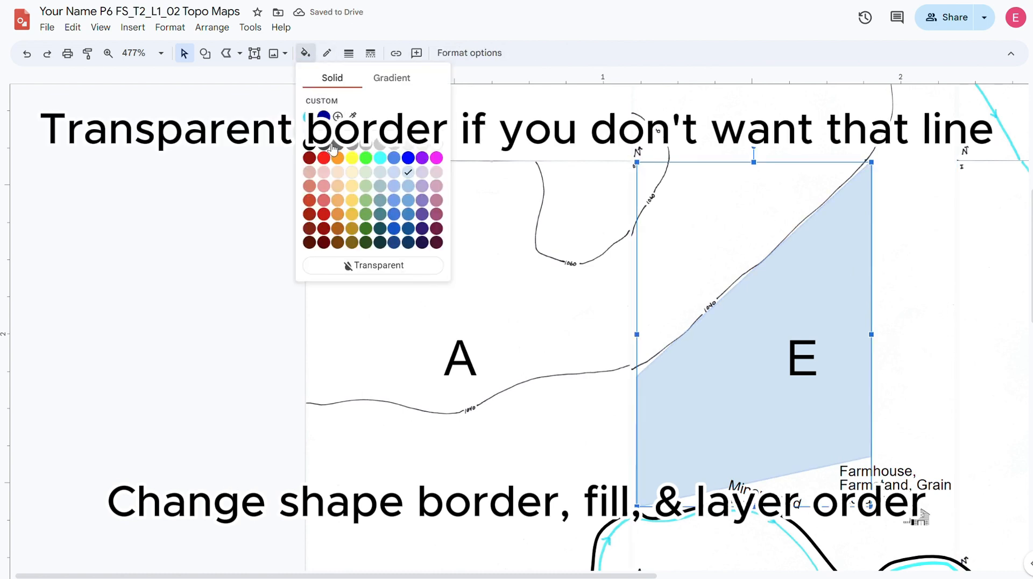
{"action": "left_click", "coordinate": [351, 173]}
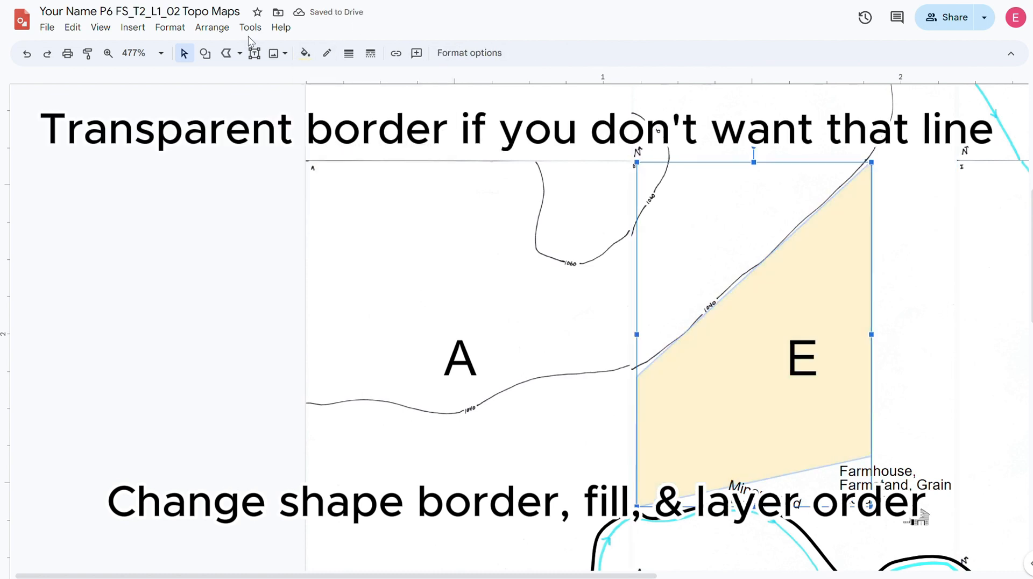
- Duplicate the farmhouse label and move the copy onto the yellow field, just below the letter E
{"action": "left_click", "coordinate": [255, 53]}
{"action": "key", "text": "Escape"}
{"action": "left_click", "coordinate": [893, 470]}
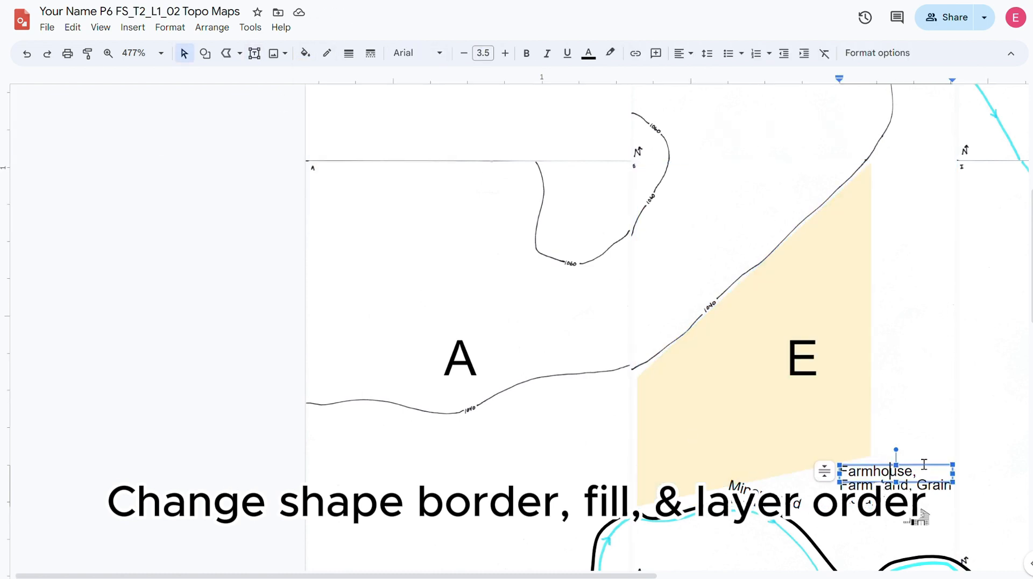
{"action": "key", "text": "ctrl+d"}
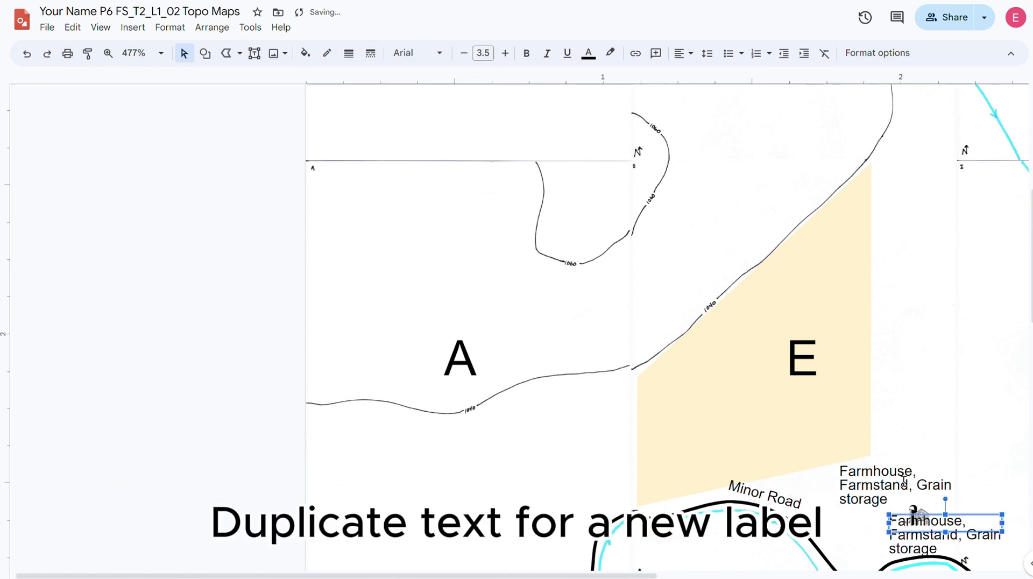
{"action": "key", "text": "Up"}
{"action": "key", "text": "Up"}
{"action": "key", "text": "Up"}
{"action": "key", "text": "Up"}
{"action": "key", "text": "Up"}
{"action": "key", "text": "Left"}
{"action": "key", "text": "Left"}
{"action": "key", "text": "Left"}
{"action": "key", "text": "Left"}
{"action": "key", "text": "Left"}
{"action": "key", "text": "Left"}
{"action": "key", "text": "Left"}
{"action": "key", "text": "Left"}
{"action": "key", "text": "Left"}
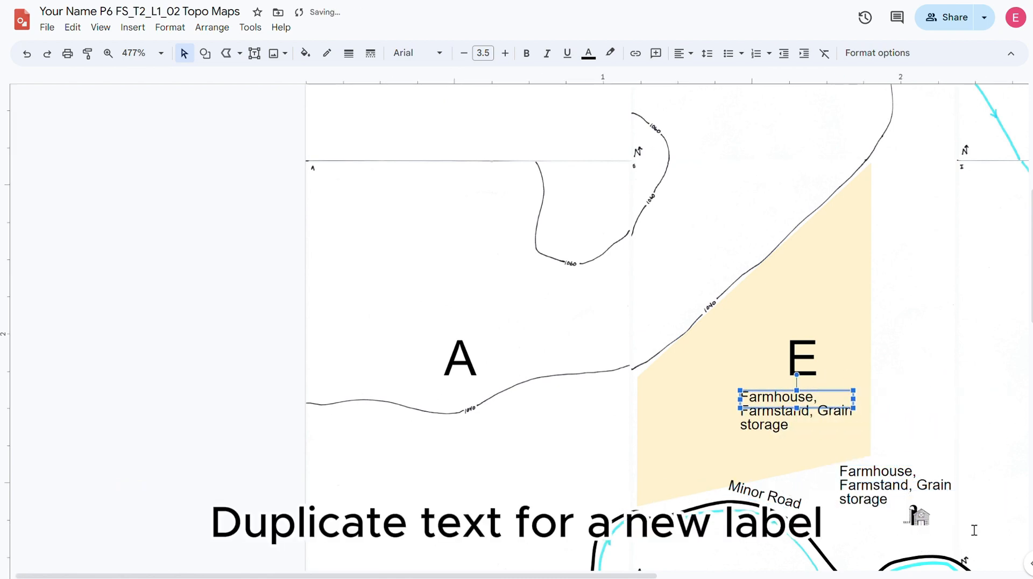
- Replace the copied label's text with "Corn/Soy Rotation" and widen its text box to fit on one line
{"action": "triple_click", "coordinate": [769, 401]}
{"action": "type", "text": "Corn"}
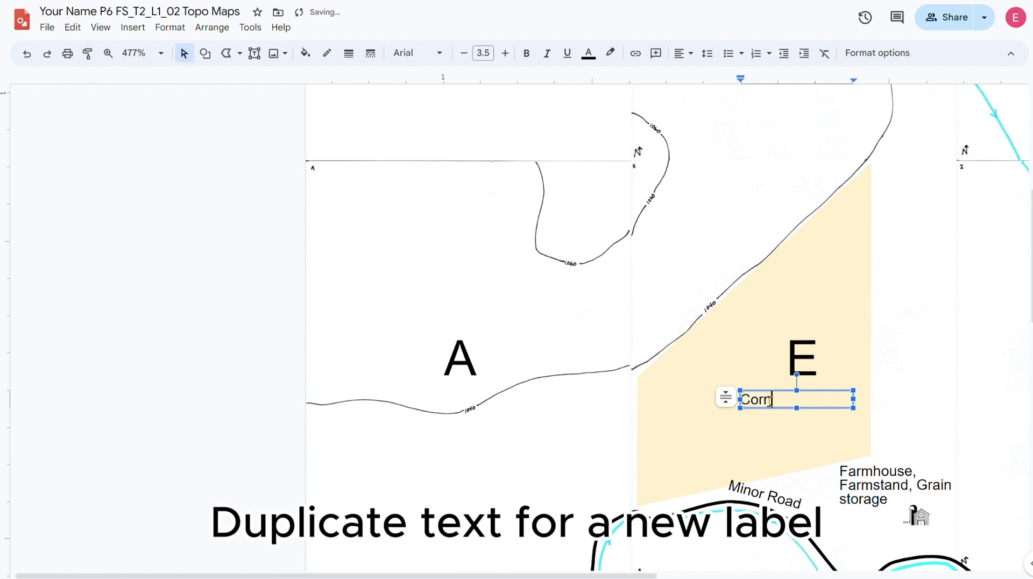
{"action": "type", "text": "/Soy Rotation"}
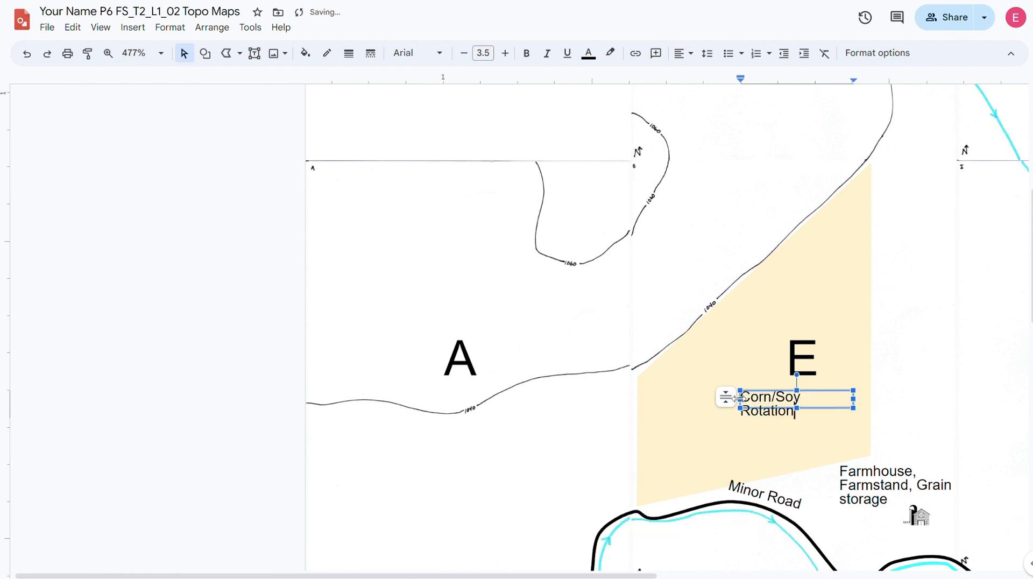
{"action": "left_click_drag", "start_coordinate": [739, 399], "coordinate": [703, 399]}
- Group the yellow field shape with its Corn/Soy Rotation label
{"action": "left_click", "coordinate": [691, 435], "text": "ctrl"}
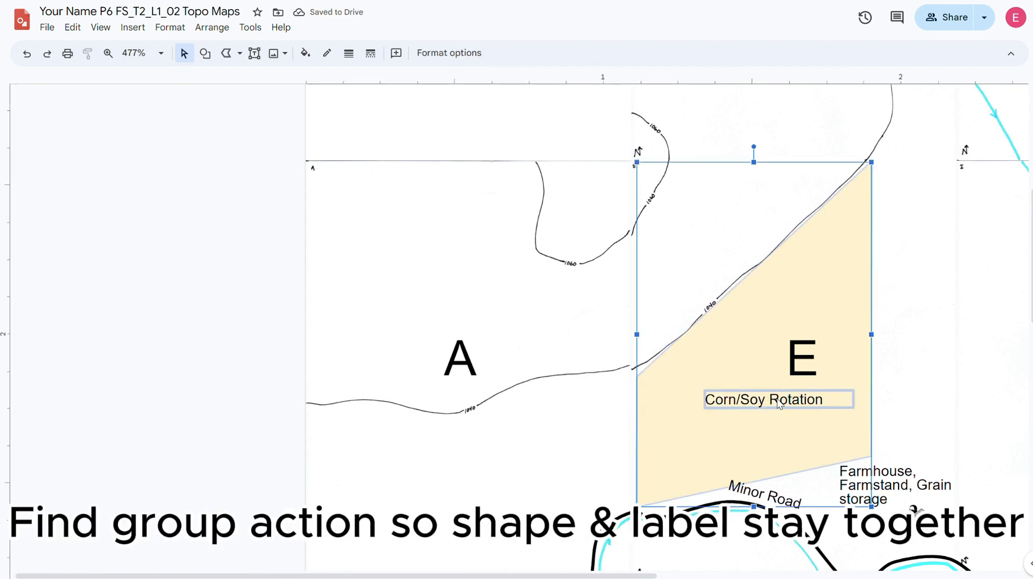
{"action": "key", "text": "alt+/"}
{"action": "type", "text": "group"}
{"action": "key", "text": "Return"}
- Shift the grouped field and label slightly up and to the right to check that they move together
{"action": "left_click_drag", "start_coordinate": [784, 426], "coordinate": [815, 426]}
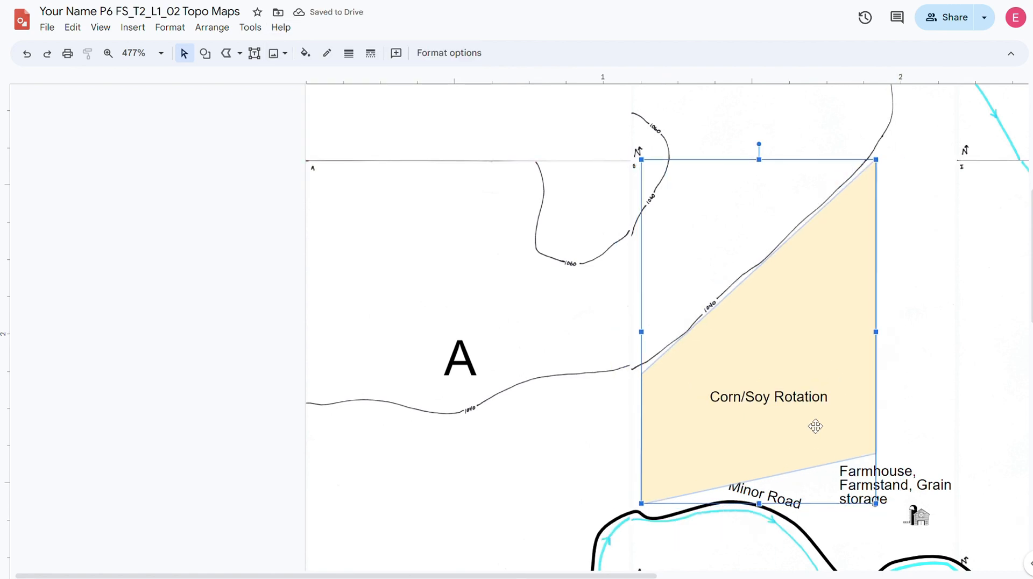
{"action": "left_click", "coordinate": [906, 401]}
{"action": "left_click", "coordinate": [802, 428]}
{"action": "left_click", "coordinate": [932, 409]}
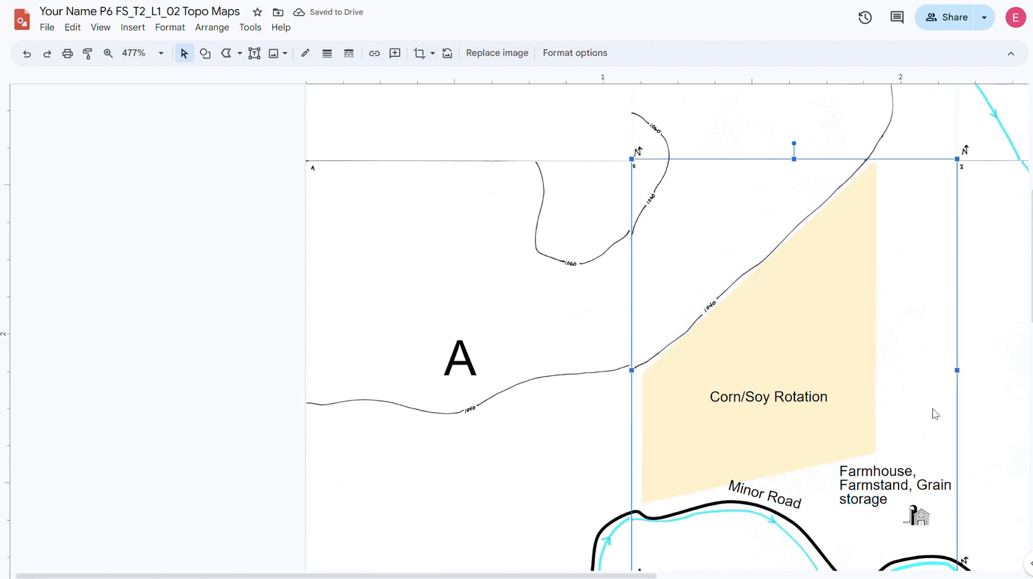